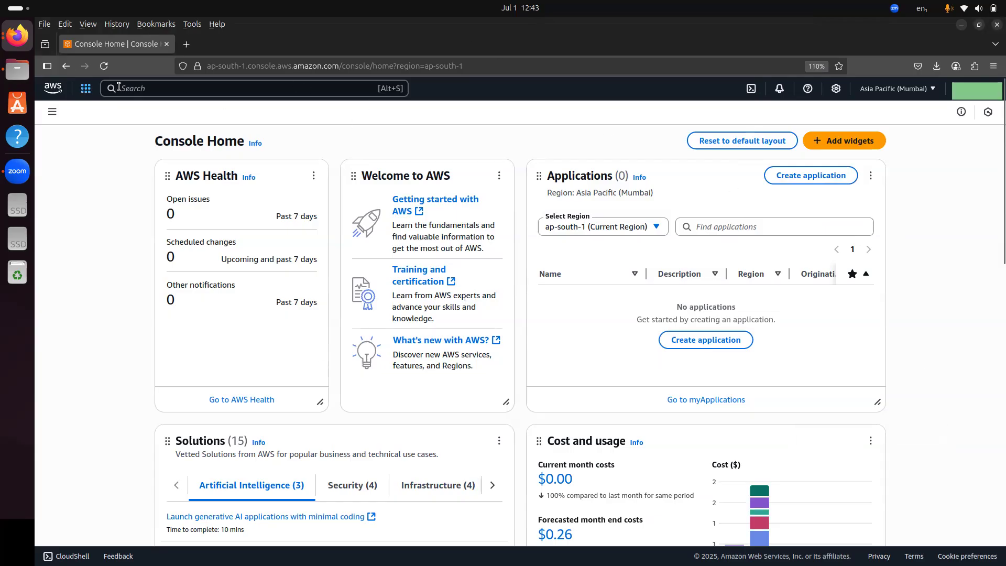
Step: Find the S3 service and start creating a new bucket
{"action": "left_click", "coordinate": [165, 93]}
{"action": "type", "text": "s3"}
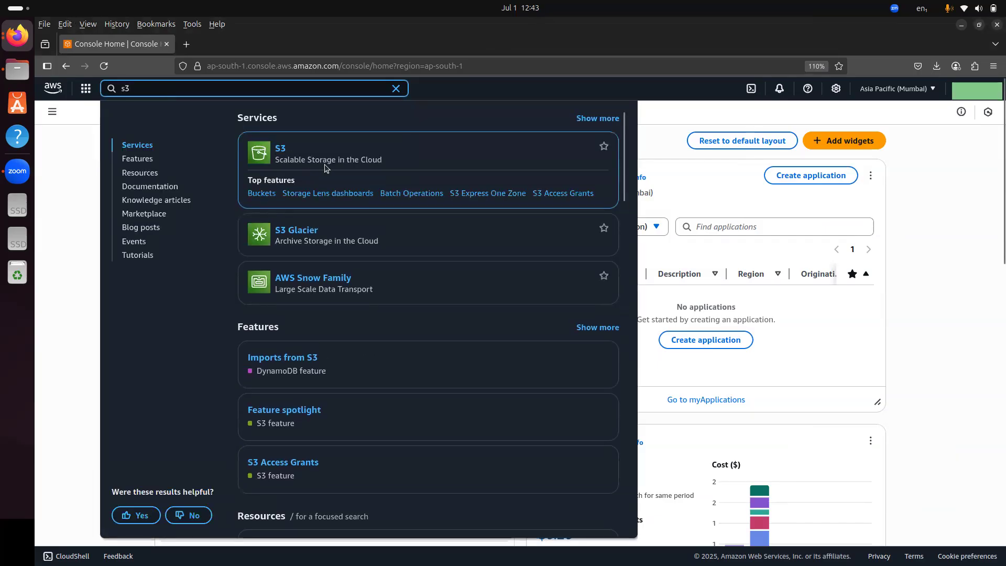
{"action": "left_click", "coordinate": [280, 149]}
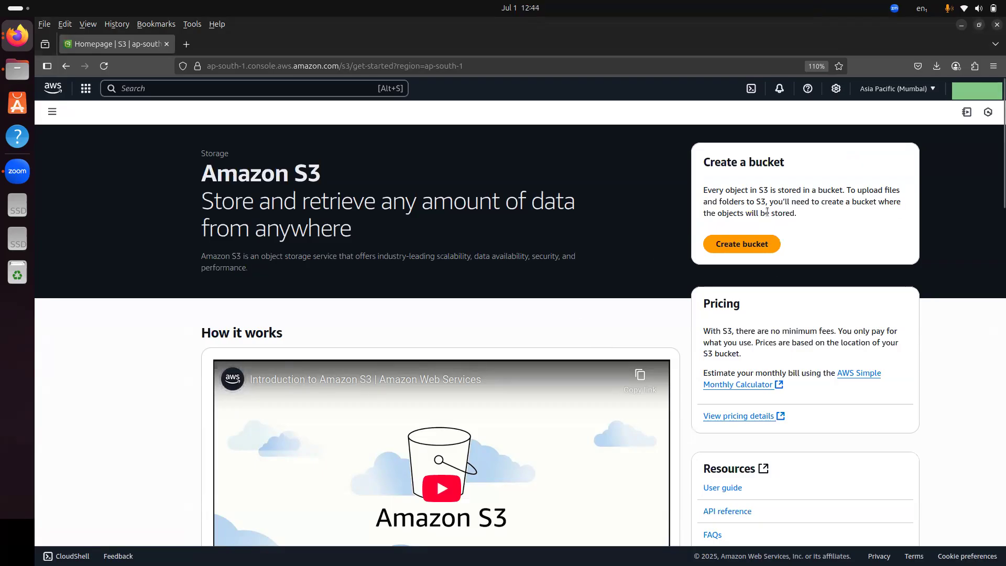
{"action": "left_click", "coordinate": [746, 246]}
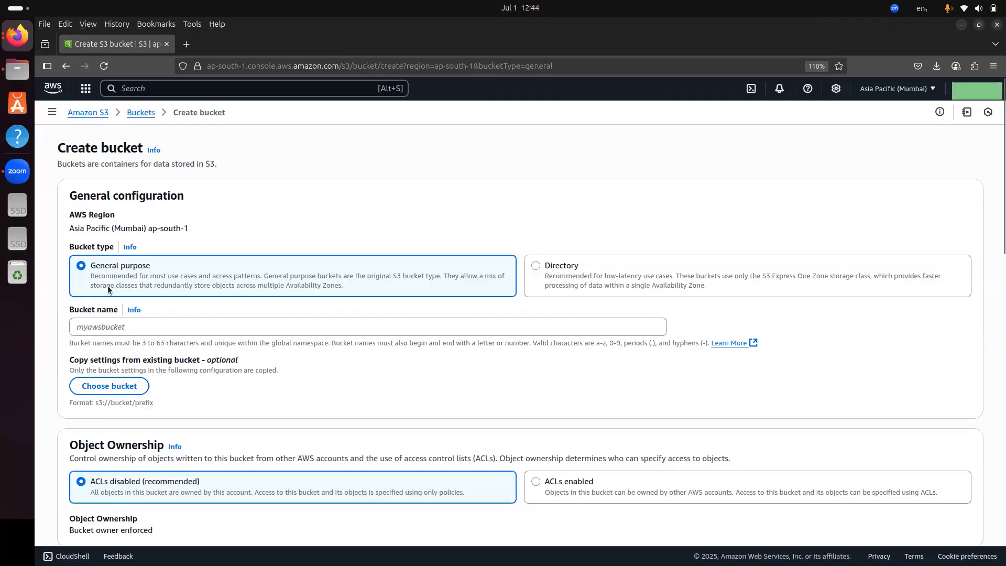
Step: Try to name the general purpose bucket "mybucket" and look through the remaining bucket settings
{"action": "scroll", "coordinate": [131, 195], "scroll_direction": "down", "scroll_amount": 3}
{"action": "left_click", "coordinate": [98, 164]}
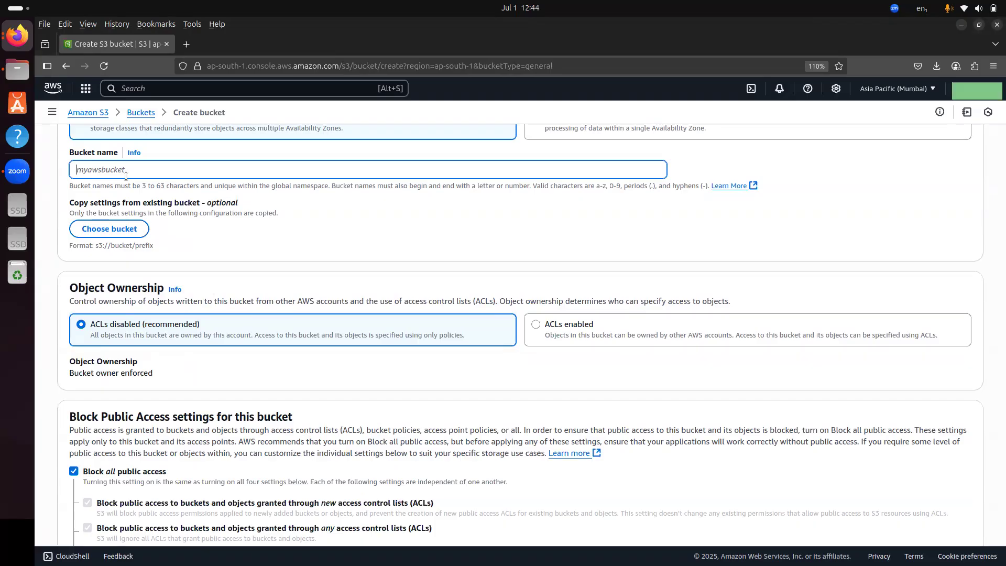
{"action": "type", "text": "mybucket"}
{"action": "left_click", "coordinate": [356, 283]}
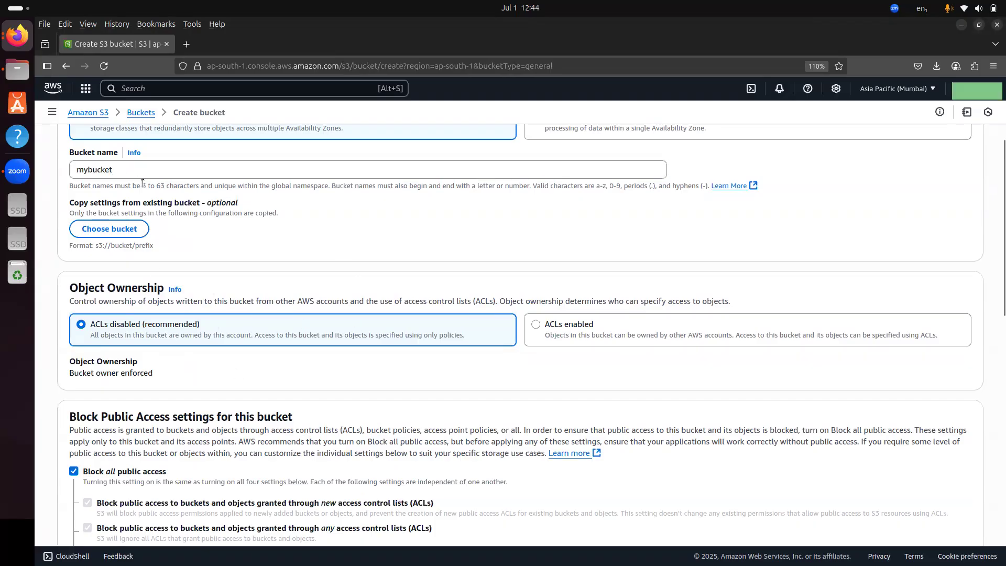
{"action": "scroll", "coordinate": [552, 375], "scroll_direction": "down", "scroll_amount": 15}
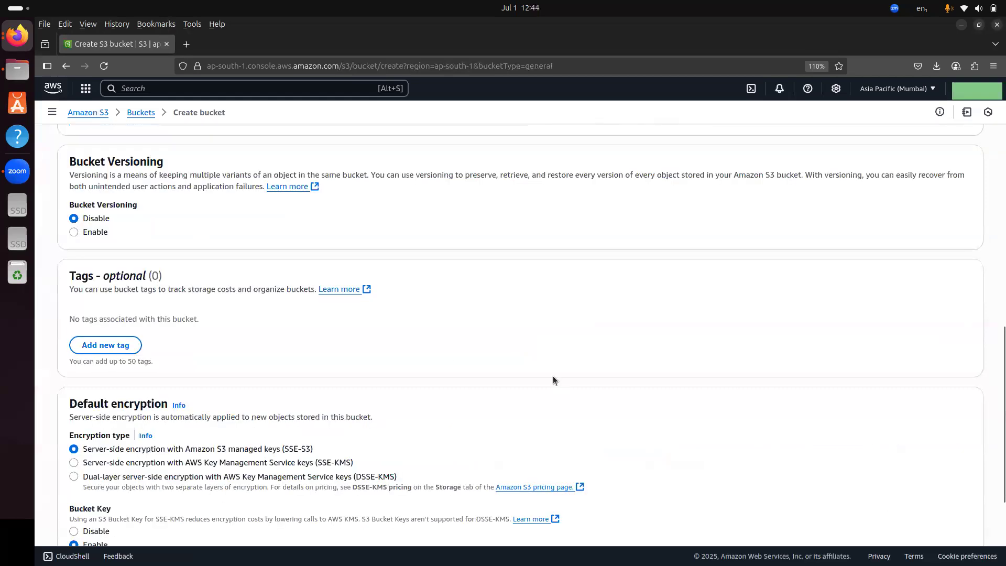
{"action": "scroll", "coordinate": [426, 297], "scroll_direction": "up", "scroll_amount": 15}
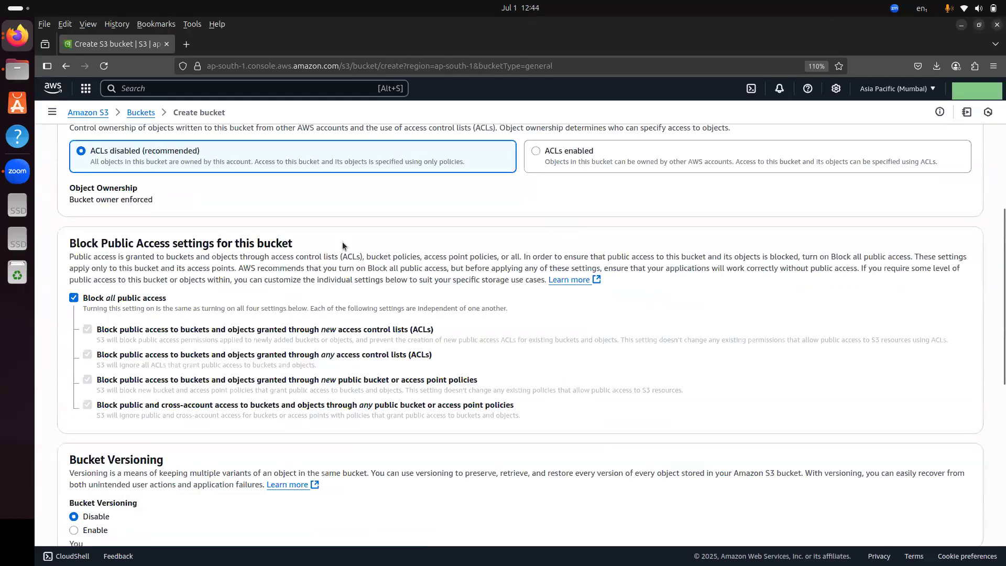
{"action": "scroll", "coordinate": [159, 300], "scroll_direction": "down", "scroll_amount": 15}
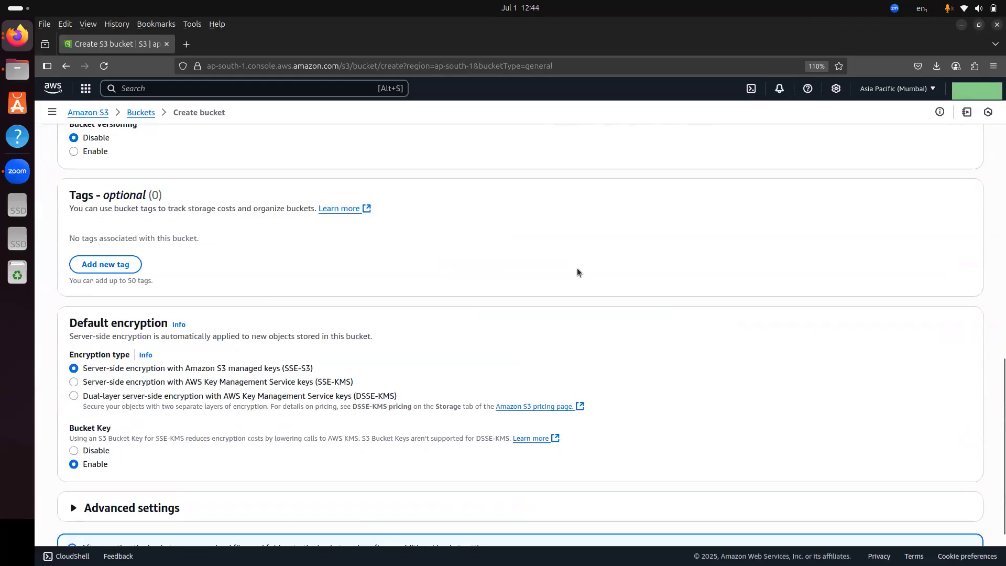
{"action": "scroll", "coordinate": [172, 355], "scroll_direction": "up", "scroll_amount": 5}
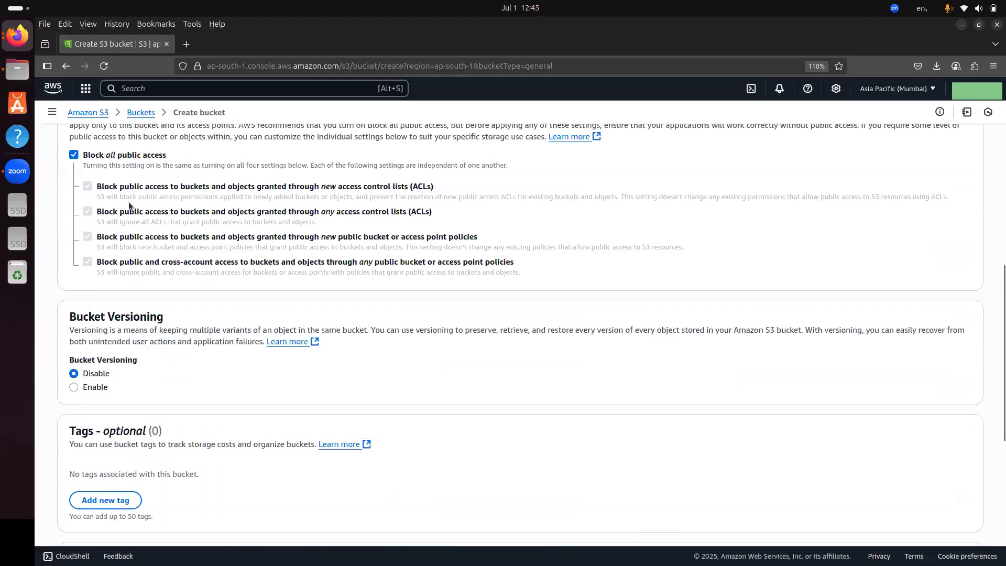
{"action": "scroll", "coordinate": [150, 301], "scroll_direction": "up", "scroll_amount": 4}
{"action": "scroll", "coordinate": [771, 394], "scroll_direction": "down", "scroll_amount": 9}
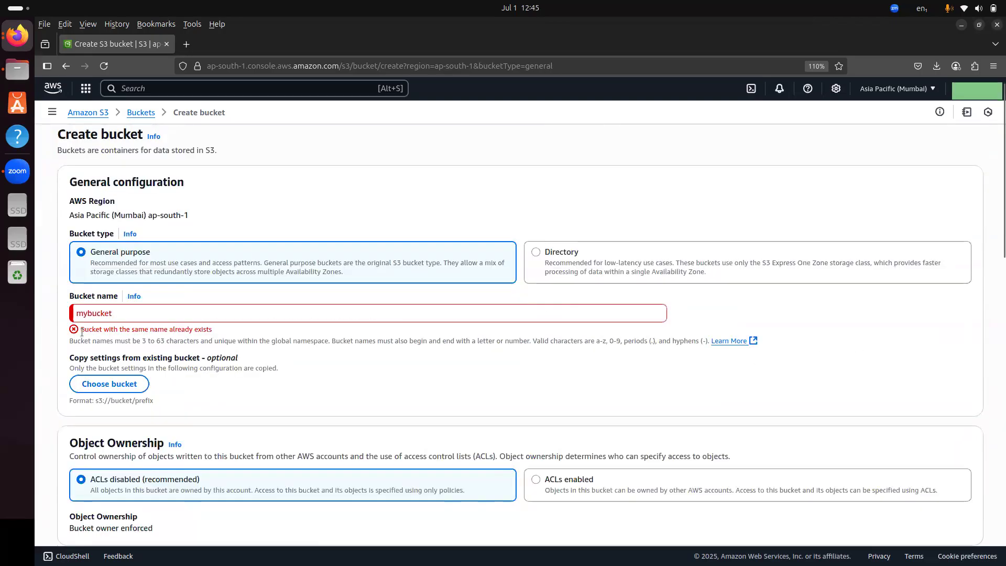
Step: Replace the bucket name with "shikshanasbucketdemo"
{"action": "left_click_drag", "start_coordinate": [80, 329], "coordinate": [209, 334]}
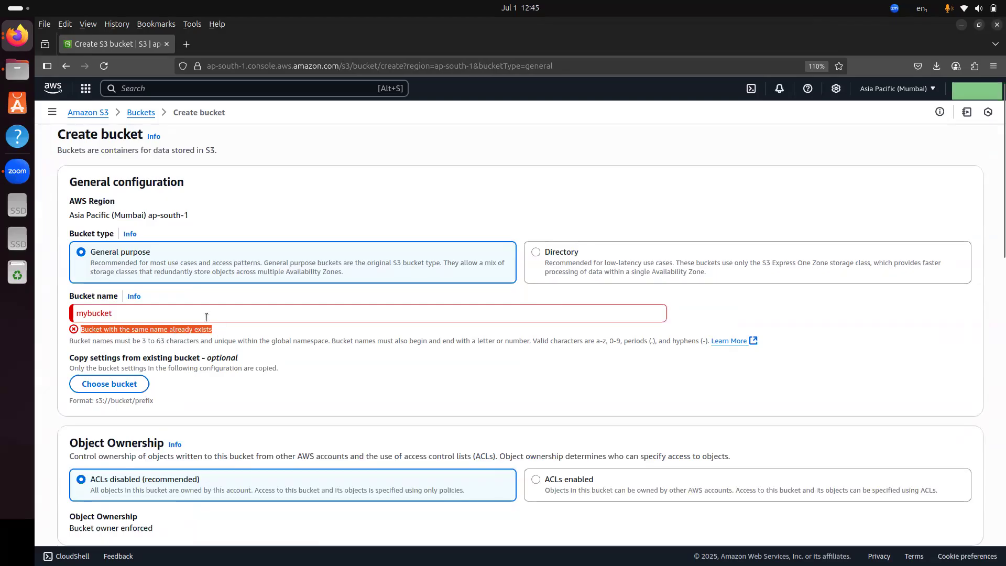
{"action": "left_click", "coordinate": [206, 317]}
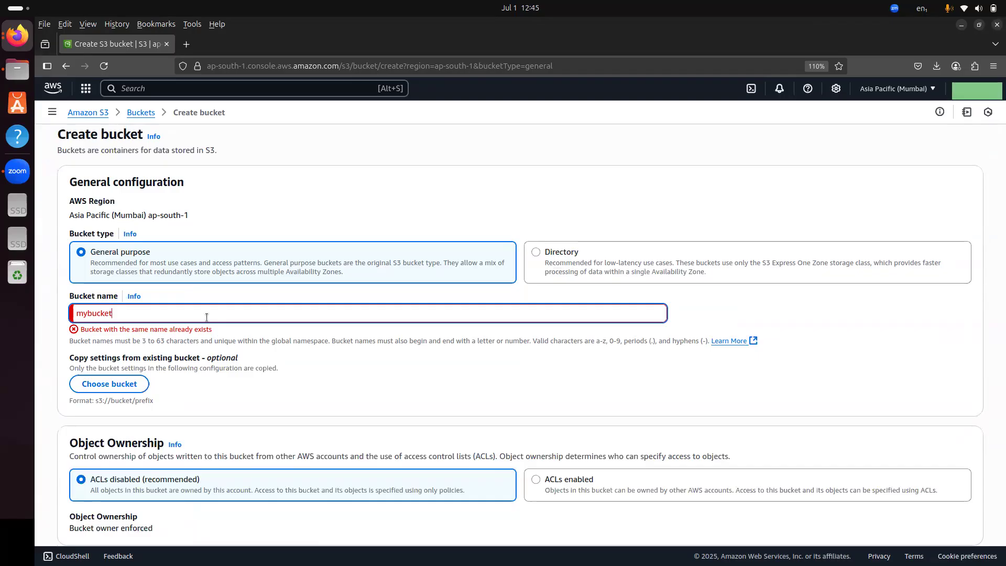
{"action": "double_click", "coordinate": [206, 317]}
{"action": "type", "text": "shikshanasbu"}
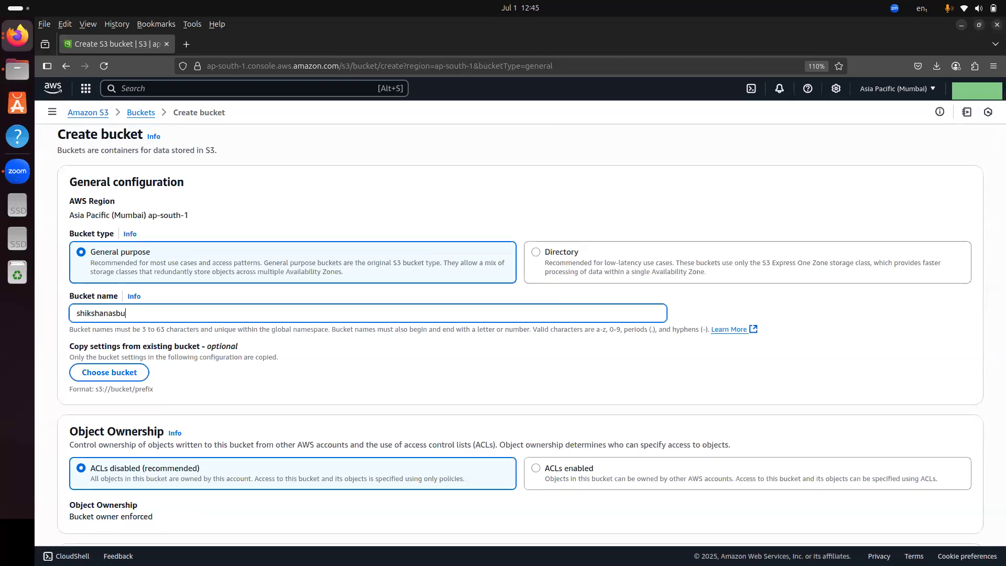
{"action": "type", "text": "cketdemo"}
Step: Turn off Block all public access for the bucket and acknowledge that its objects might become public
{"action": "scroll", "coordinate": [99, 304], "scroll_direction": "down", "scroll_amount": 3}
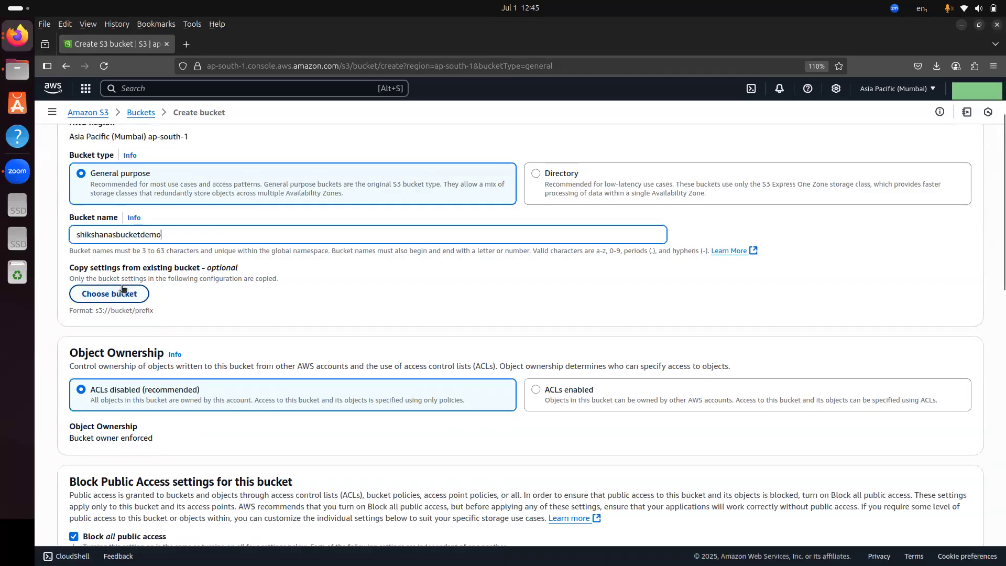
{"action": "scroll", "coordinate": [91, 334], "scroll_direction": "down", "scroll_amount": 3}
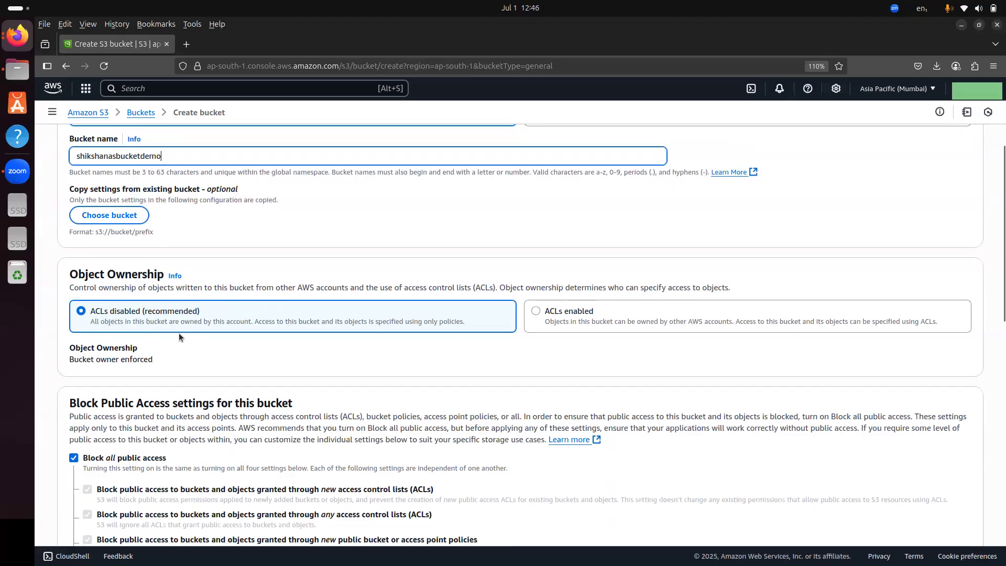
{"action": "scroll", "coordinate": [178, 313], "scroll_direction": "down", "scroll_amount": 3}
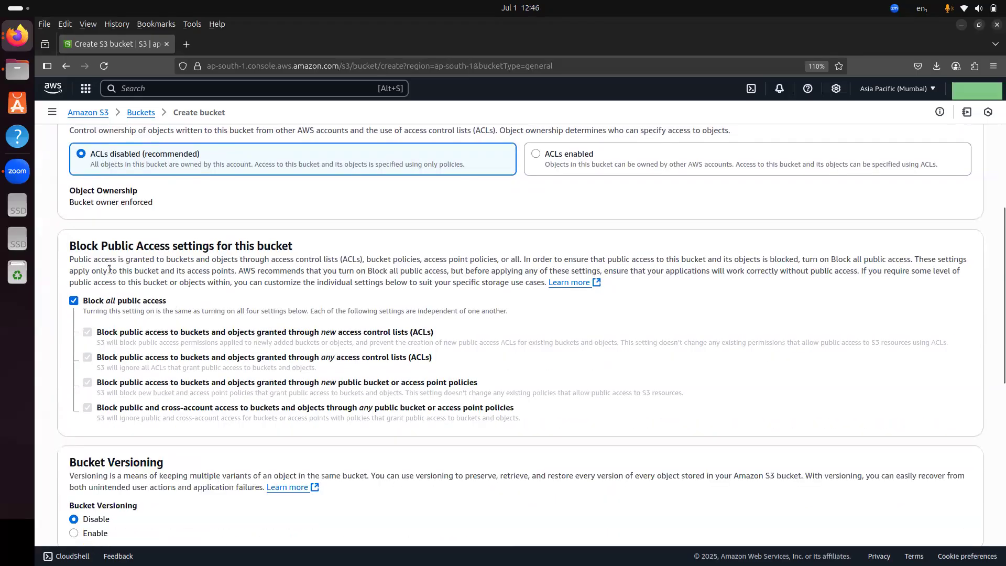
{"action": "left_click_drag", "start_coordinate": [76, 251], "coordinate": [303, 246]}
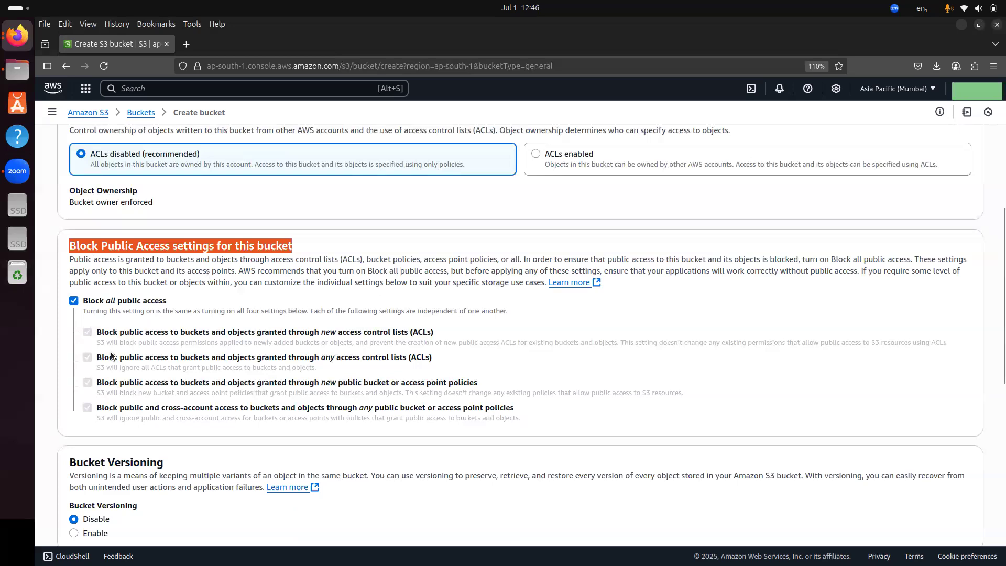
{"action": "left_click", "coordinate": [71, 303]}
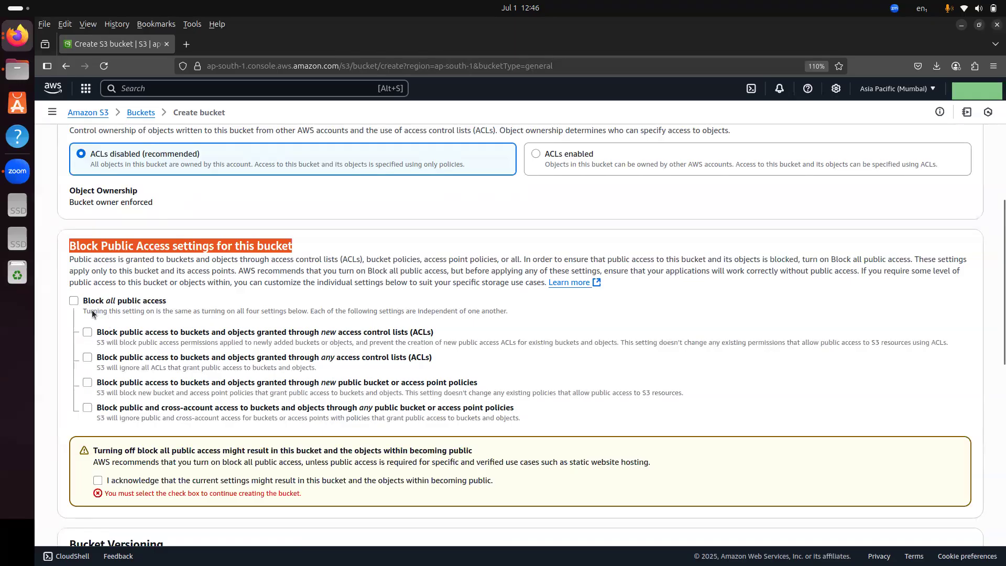
{"action": "left_click", "coordinate": [279, 241]}
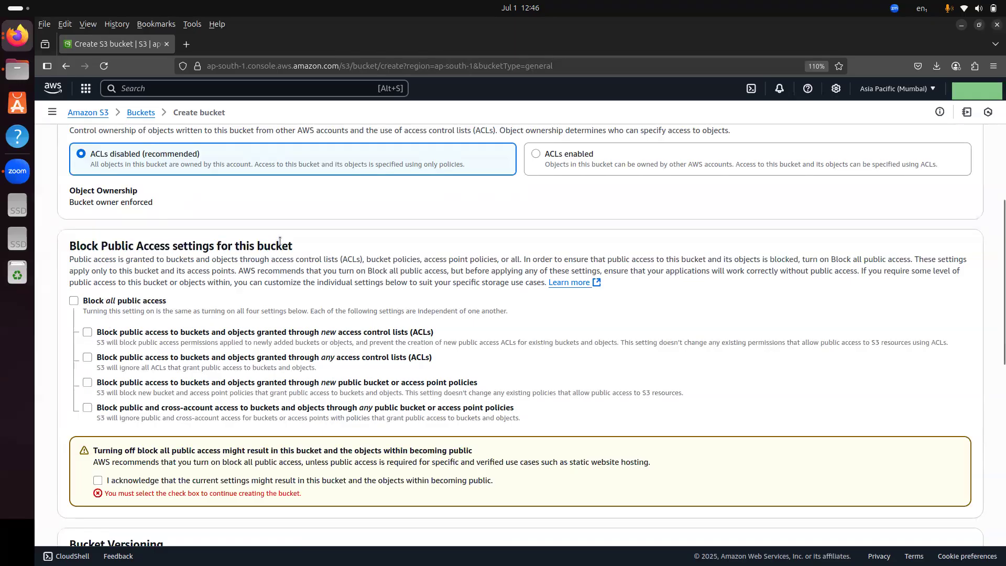
{"action": "scroll", "coordinate": [123, 250], "scroll_direction": "down", "scroll_amount": 5}
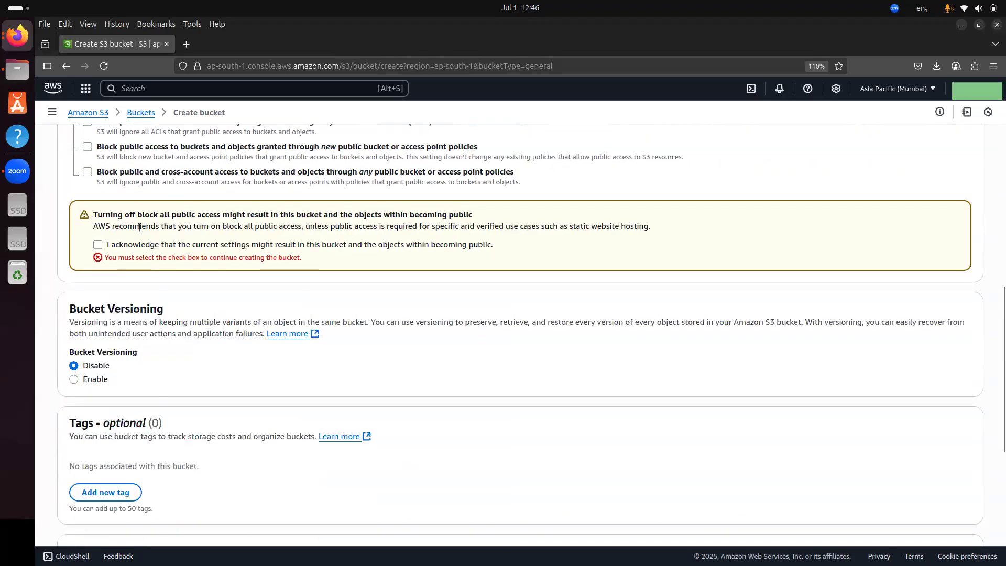
{"action": "scroll", "coordinate": [139, 228], "scroll_direction": "up", "scroll_amount": 3}
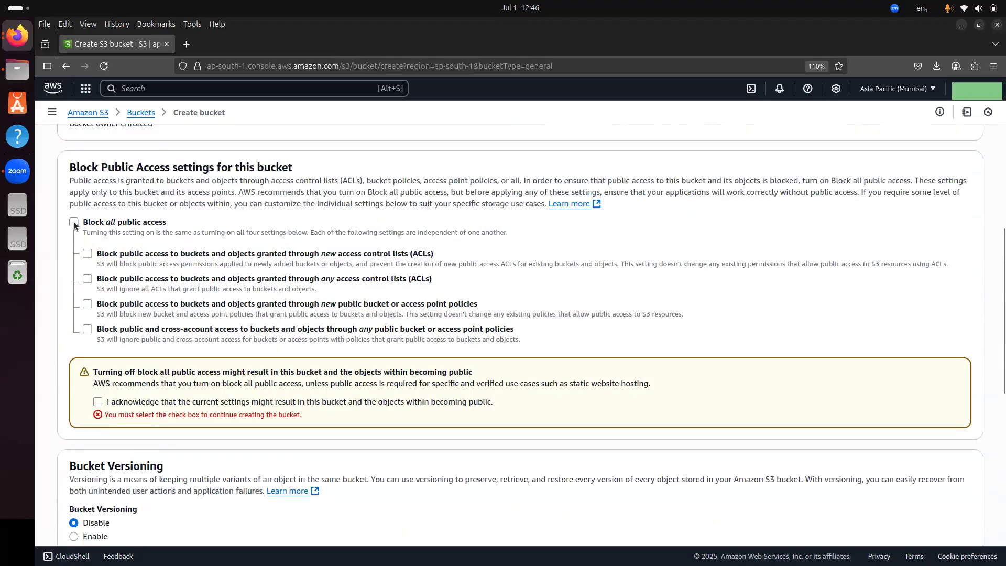
{"action": "scroll", "coordinate": [235, 236], "scroll_direction": "down", "scroll_amount": 3}
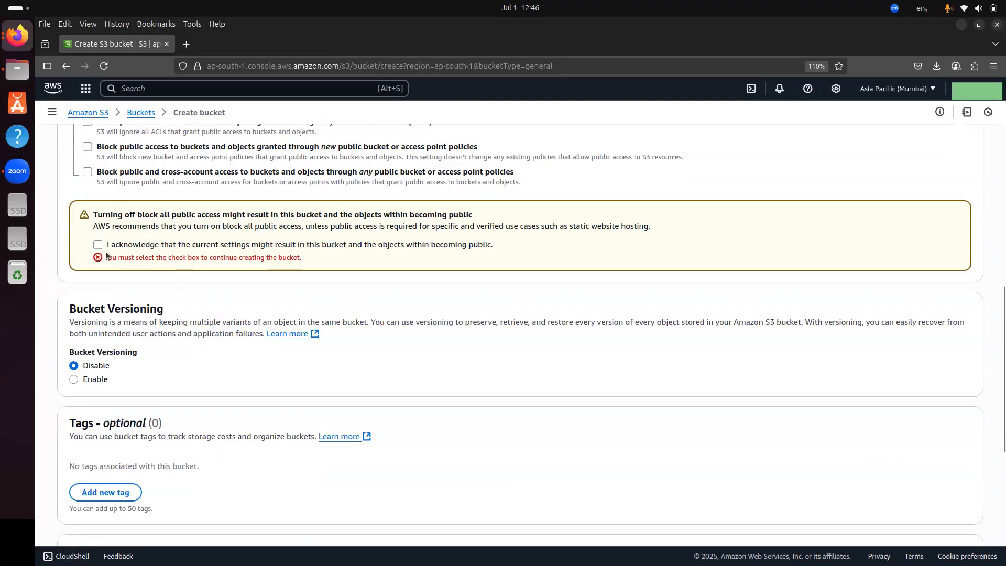
{"action": "left_click", "coordinate": [97, 245]}
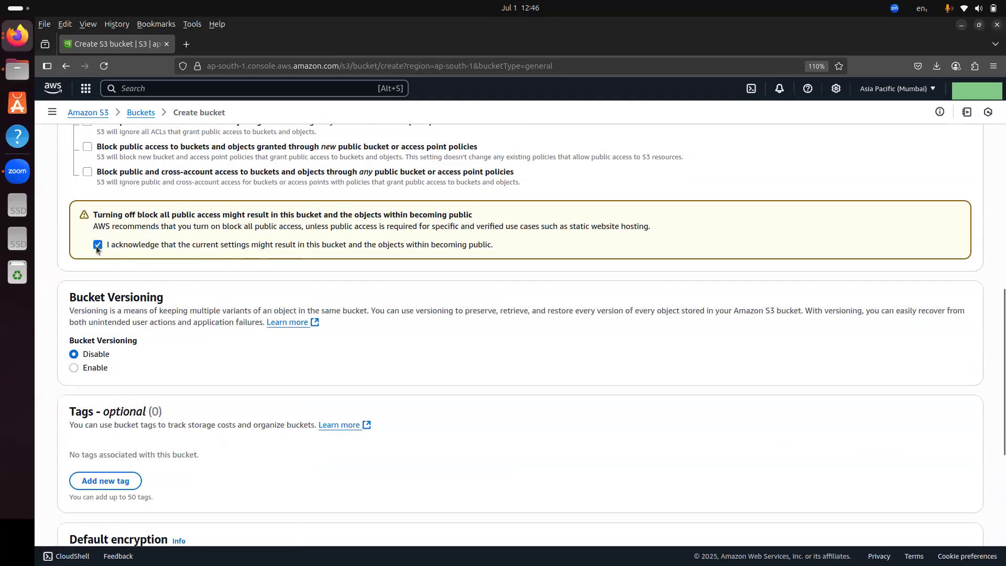
Step: Examine the bucket's public access, versioning, tags and default encryption settings
{"action": "scroll", "coordinate": [162, 250], "scroll_direction": "up", "scroll_amount": 3}
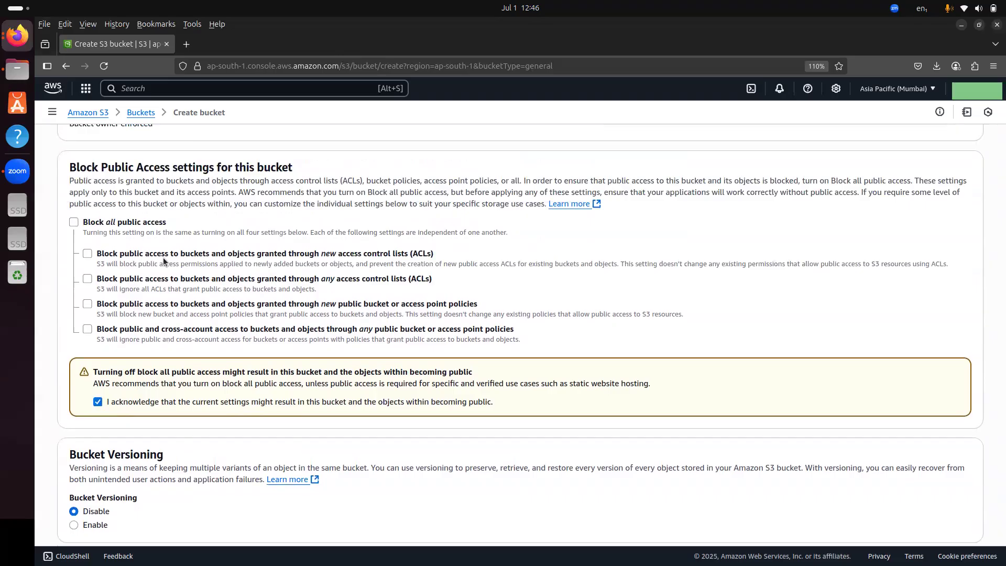
{"action": "scroll", "coordinate": [155, 404], "scroll_direction": "down", "scroll_amount": 3}
{"action": "scroll", "coordinate": [131, 241], "scroll_direction": "up", "scroll_amount": 2}
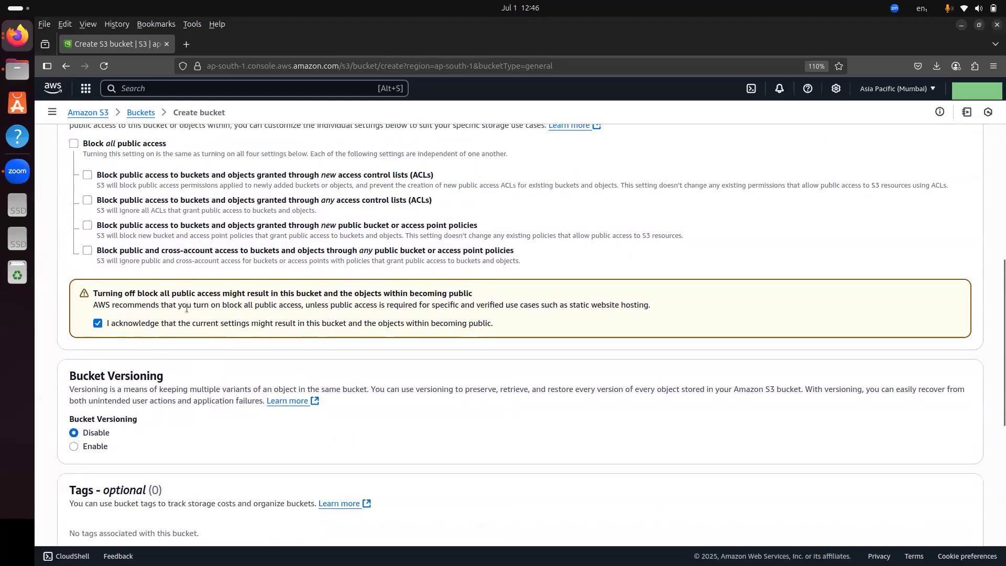
{"action": "scroll", "coordinate": [124, 320], "scroll_direction": "down", "scroll_amount": 3}
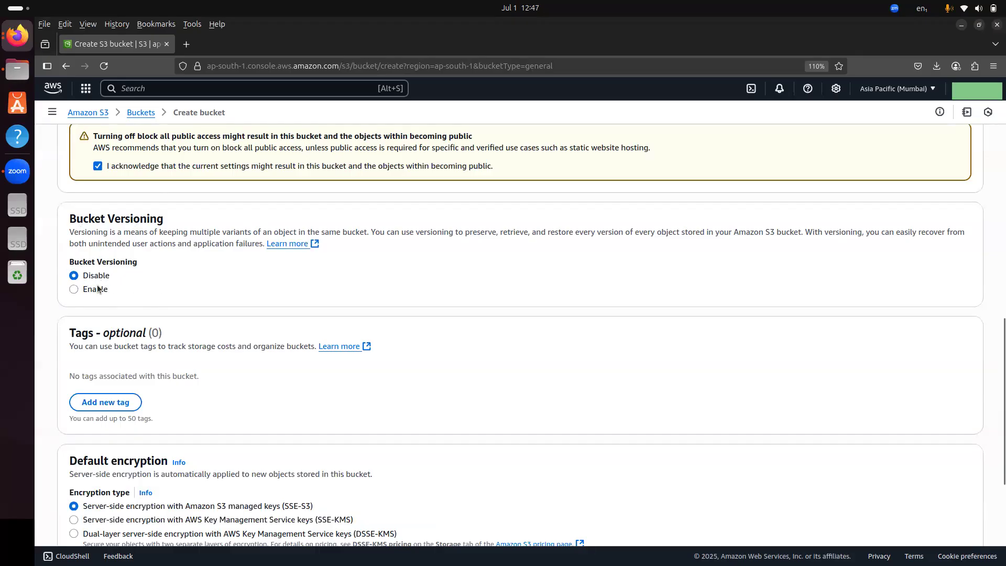
{"action": "scroll", "coordinate": [155, 264], "scroll_direction": "down", "scroll_amount": 1}
{"action": "scroll", "coordinate": [155, 265], "scroll_direction": "down", "scroll_amount": 2}
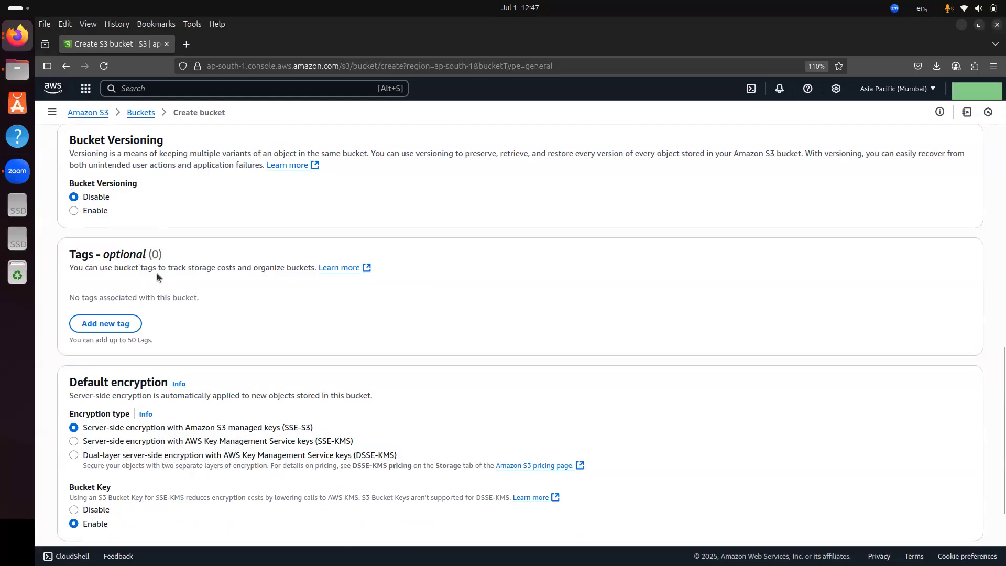
{"action": "scroll", "coordinate": [156, 283], "scroll_direction": "down", "scroll_amount": 3}
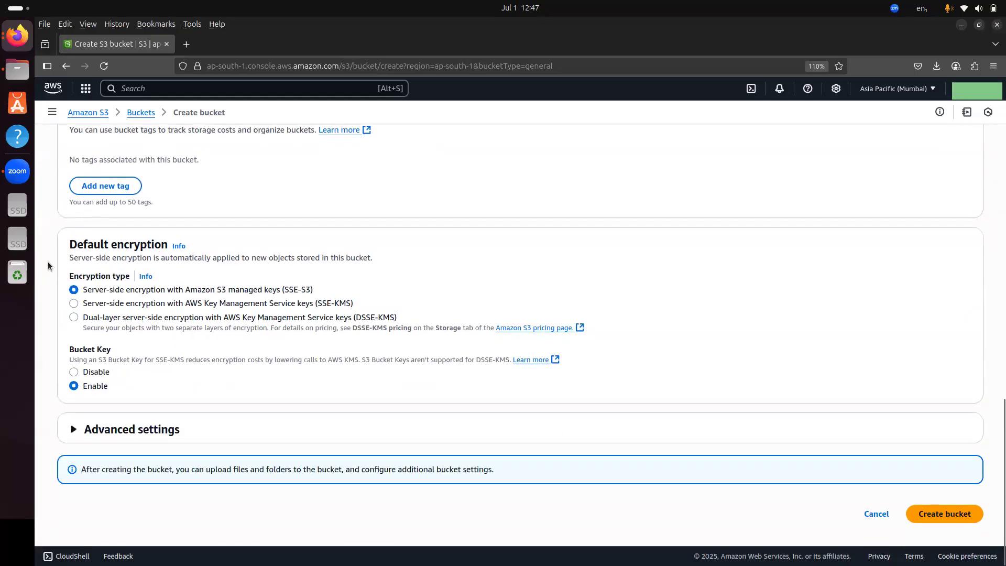
{"action": "left_click_drag", "start_coordinate": [68, 244], "coordinate": [154, 246]}
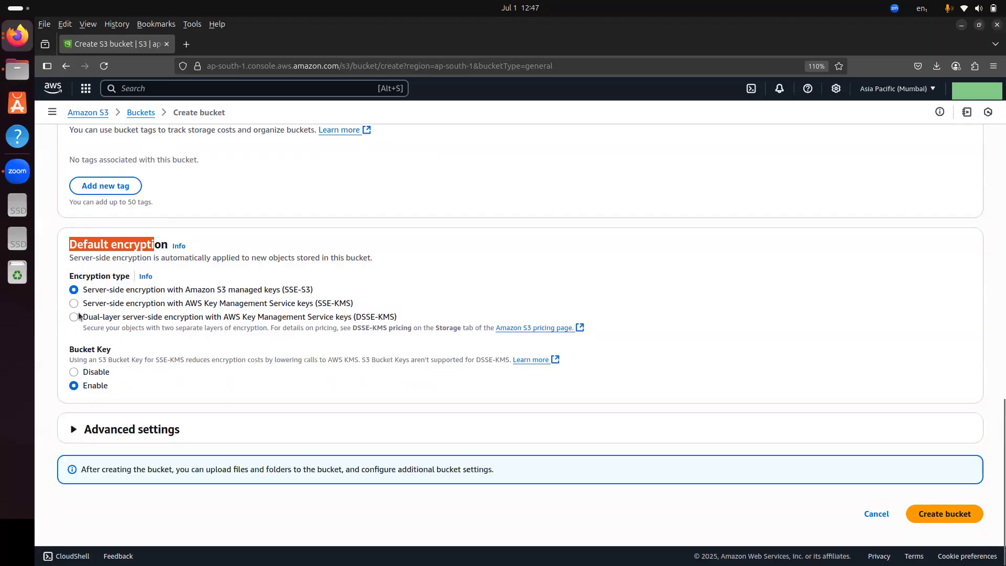
{"action": "left_click_drag", "start_coordinate": [313, 291], "coordinate": [238, 289]}
{"action": "left_click", "coordinate": [239, 288]}
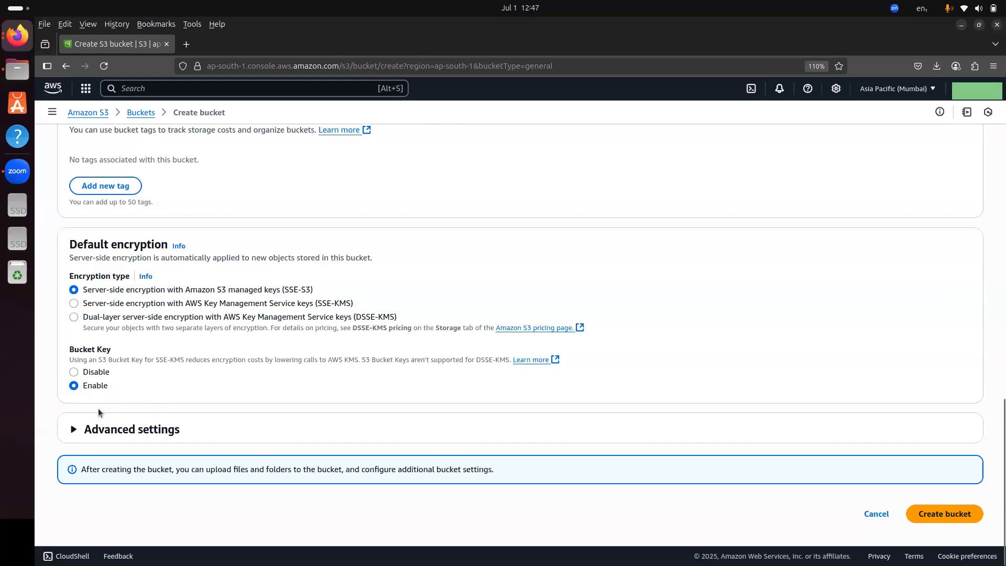
Step: Expand the advanced settings to check Object Lock, and create the bucket
{"action": "left_click", "coordinate": [105, 428]}
{"action": "scroll", "coordinate": [166, 365], "scroll_direction": "down", "scroll_amount": 2}
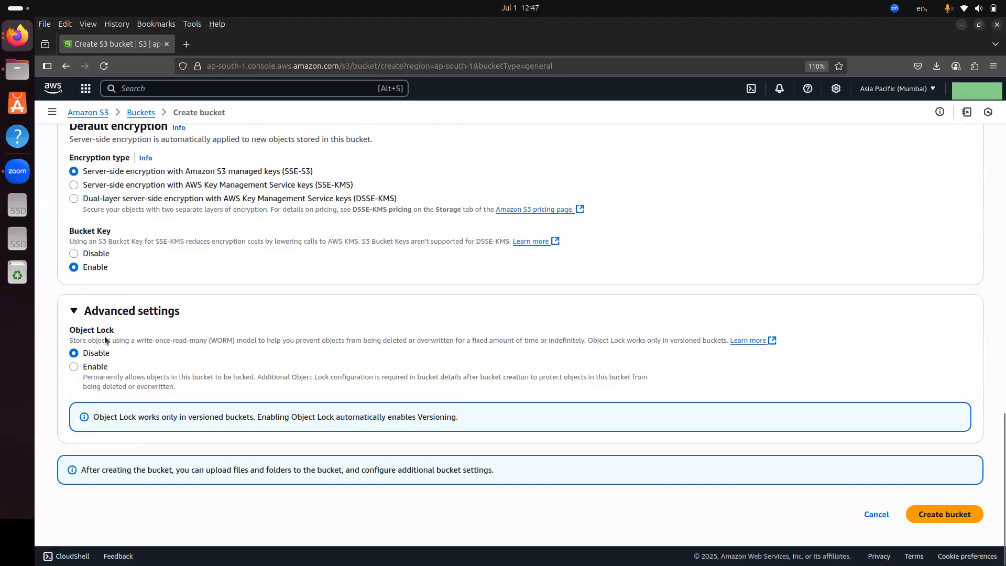
{"action": "left_click", "coordinate": [920, 511]}
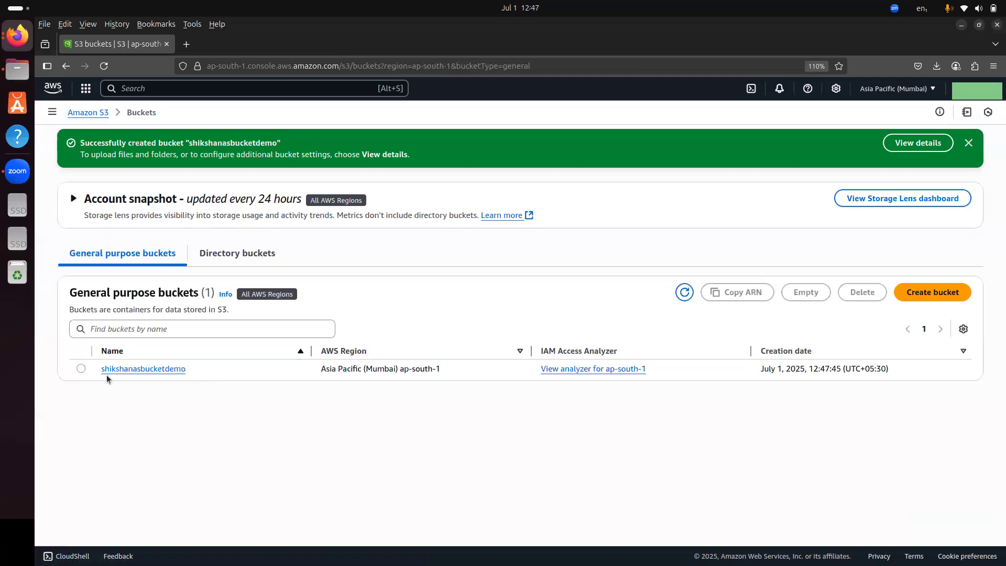
Step: Go to the Amazon S3 home page and open the list of general purpose buckets
{"action": "left_click", "coordinate": [95, 112]}
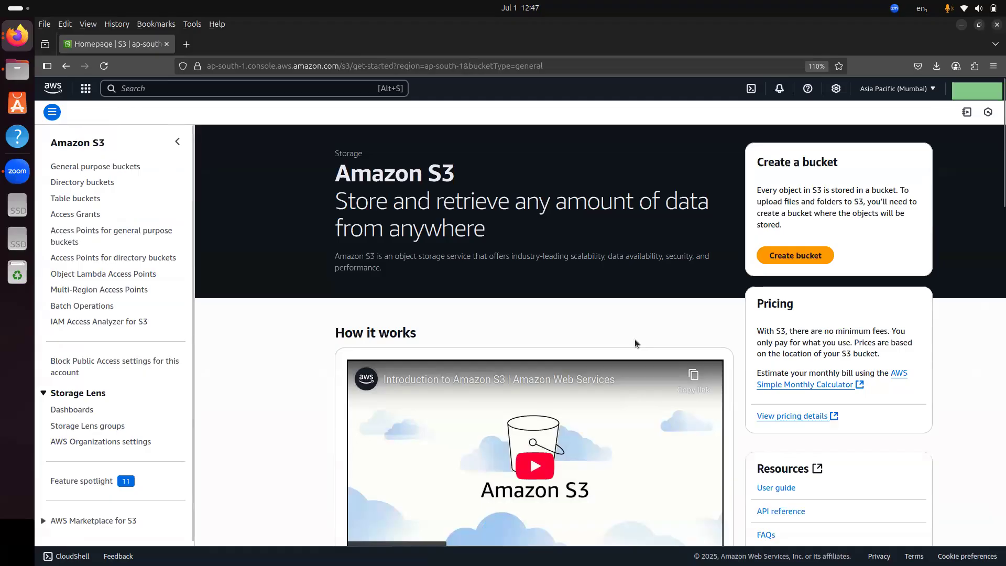
{"action": "left_click", "coordinate": [106, 172]}
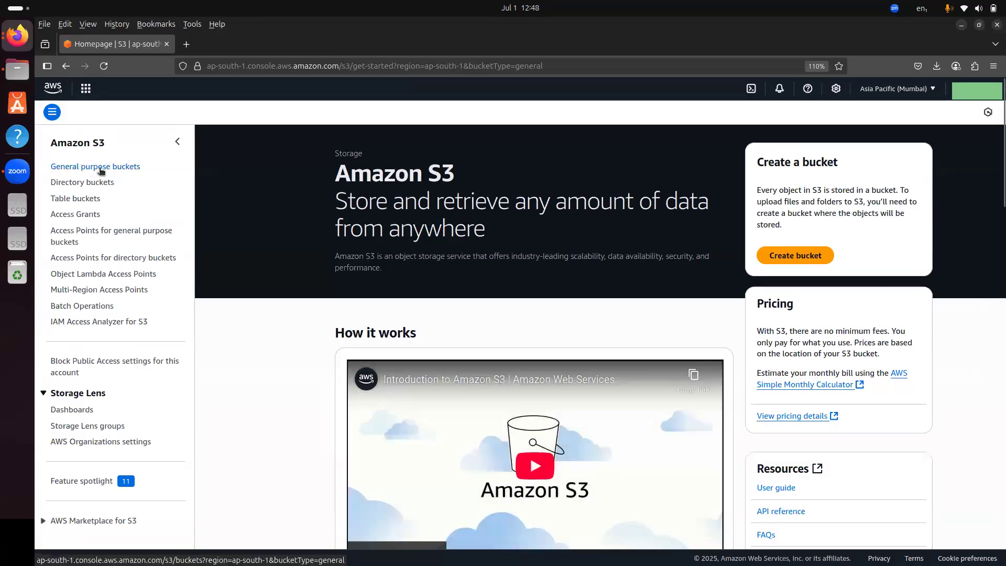
{"action": "left_click", "coordinate": [103, 169]}
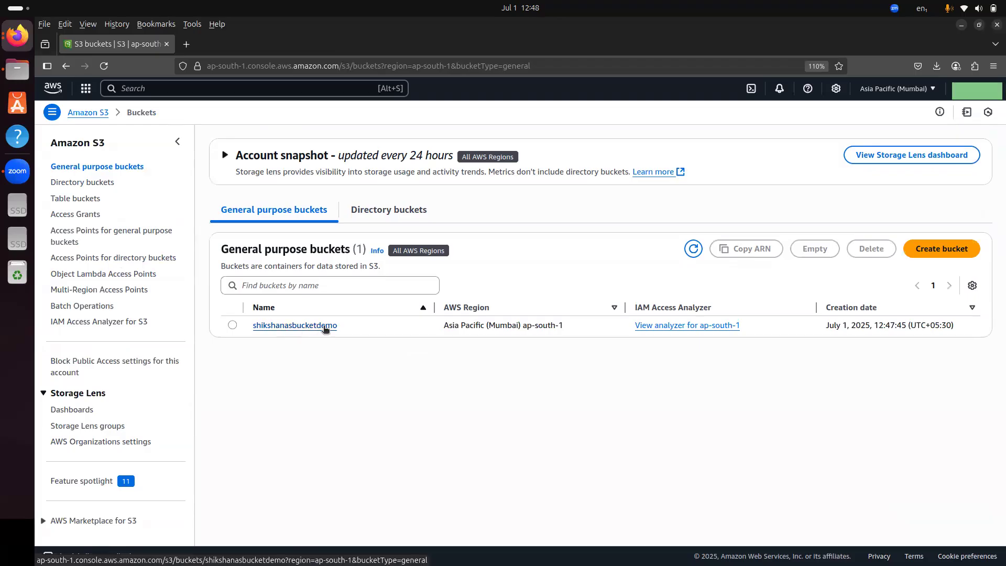
Step: Open the shikshanasbucketdemo bucket and start an upload of files to it
{"action": "left_click", "coordinate": [299, 329]}
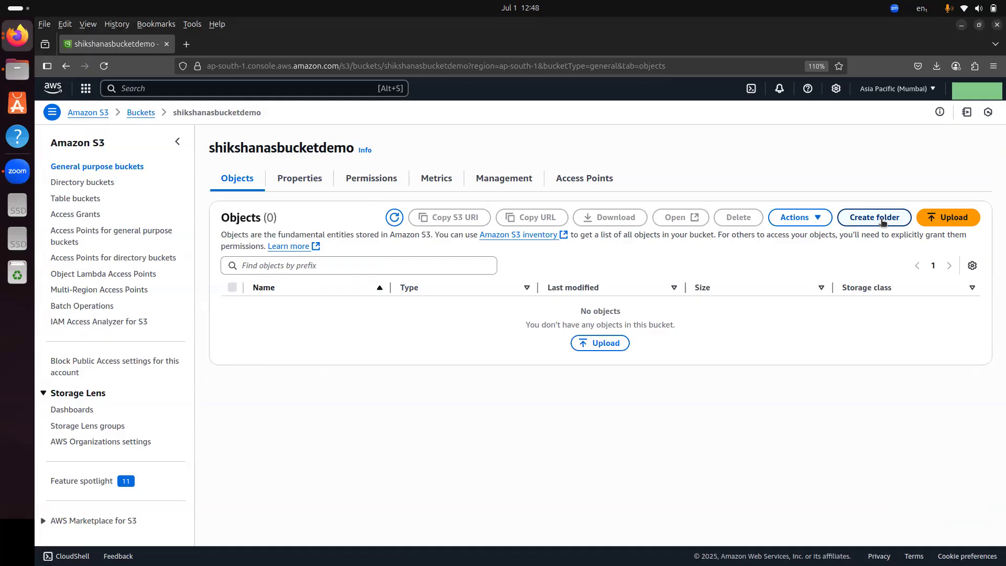
{"action": "left_click", "coordinate": [930, 223]}
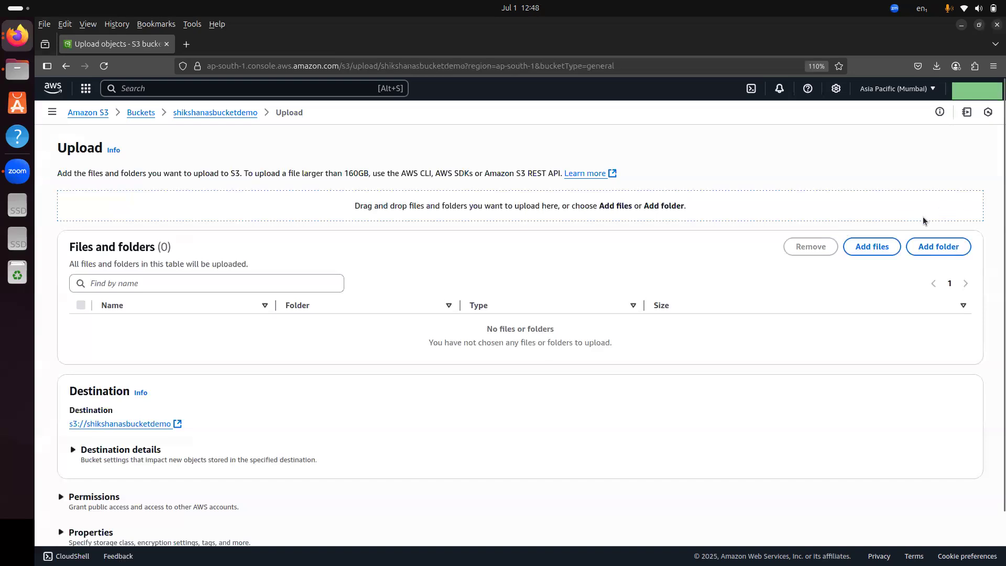
{"action": "left_click", "coordinate": [880, 250]}
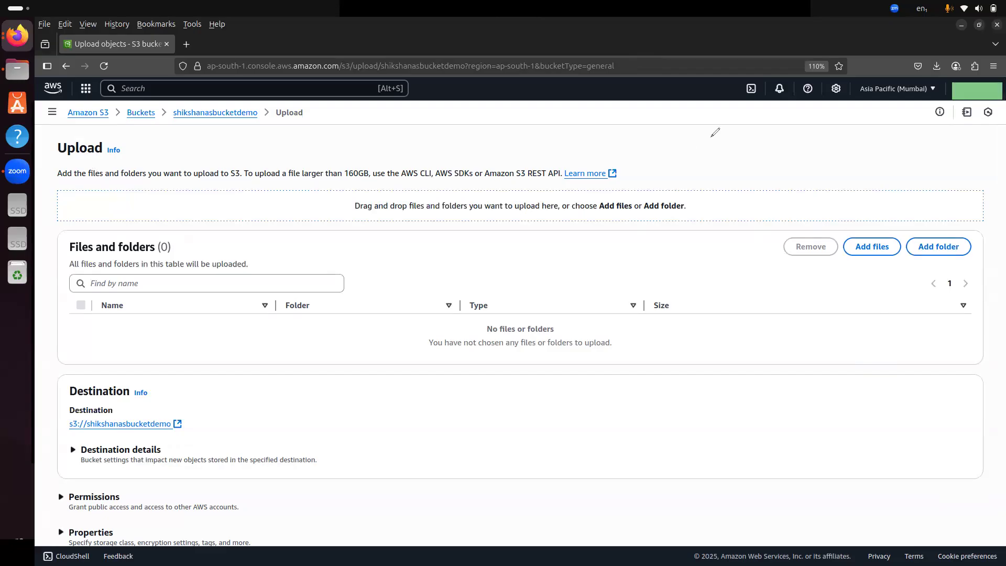
{"action": "mouse_move", "coordinate": [710, 134]}
{"action": "left_mouse_down"}
{"action": "mouse_move", "coordinate": [688, 155]}
{"action": "mouse_move", "coordinate": [752, 128]}
{"action": "mouse_move", "coordinate": [699, 129]}
{"action": "left_mouse_up"}
{"action": "mouse_move", "coordinate": [712, 165]}
{"action": "left_mouse_down"}
{"action": "mouse_move", "coordinate": [695, 187]}
{"action": "mouse_move", "coordinate": [766, 156]}
{"action": "mouse_move", "coordinate": [678, 175]}
{"action": "left_mouse_up"}
{"action": "mouse_move", "coordinate": [728, 196]}
{"action": "left_mouse_down"}
{"action": "mouse_move", "coordinate": [705, 225]}
{"action": "mouse_move", "coordinate": [730, 198]}
{"action": "left_mouse_up"}
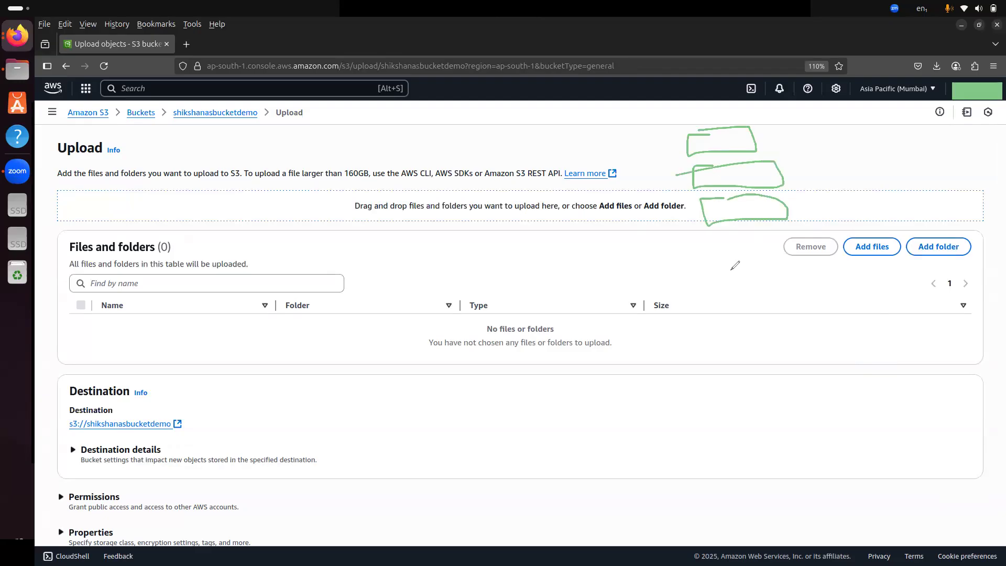
{"action": "left_click", "coordinate": [722, 242]}
{"action": "mouse_move", "coordinate": [725, 251]}
{"action": "left_mouse_down"}
{"action": "mouse_move", "coordinate": [729, 264]}
{"action": "mouse_move", "coordinate": [786, 249]}
{"action": "mouse_move", "coordinate": [885, 208]}
{"action": "left_mouse_up"}
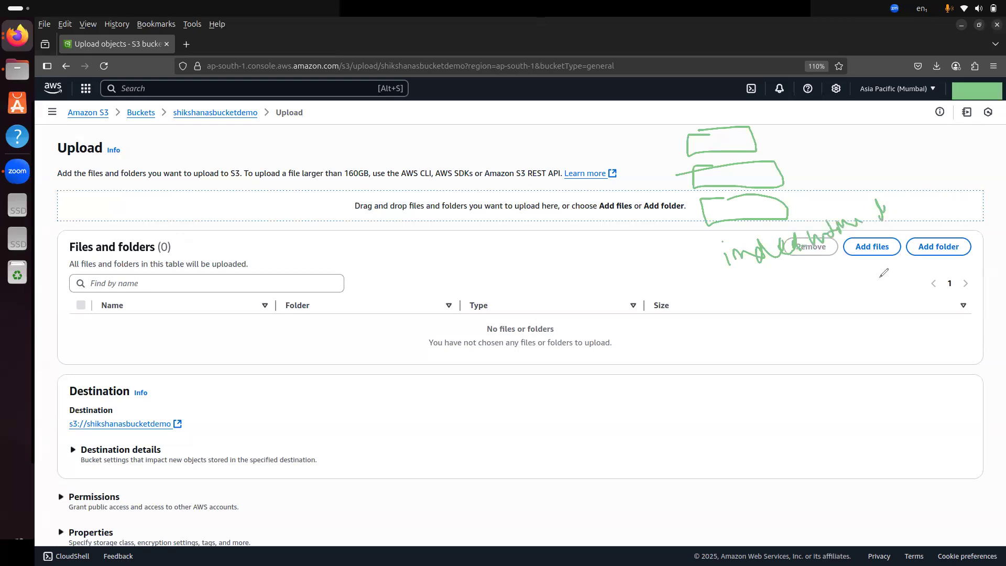
{"action": "mouse_move", "coordinate": [748, 121]}
{"action": "left_mouse_down"}
{"action": "mouse_move", "coordinate": [792, 187]}
{"action": "mouse_move", "coordinate": [776, 227]}
{"action": "left_mouse_up"}
{"action": "mouse_move", "coordinate": [789, 179]}
{"action": "left_mouse_down"}
{"action": "mouse_move", "coordinate": [830, 147]}
{"action": "mouse_move", "coordinate": [878, 181]}
{"action": "mouse_move", "coordinate": [883, 238]}
{"action": "left_mouse_up"}
{"action": "left_click", "coordinate": [797, 167]}
{"action": "mouse_move", "coordinate": [846, 137]}
{"action": "left_mouse_down"}
{"action": "mouse_move", "coordinate": [923, 220]}
{"action": "mouse_move", "coordinate": [778, 128]}
{"action": "left_mouse_up"}
{"action": "mouse_move", "coordinate": [807, 235]}
{"action": "left_mouse_down"}
{"action": "mouse_move", "coordinate": [840, 216]}
{"action": "mouse_move", "coordinate": [874, 249]}
{"action": "mouse_move", "coordinate": [871, 232]}
{"action": "left_mouse_up"}
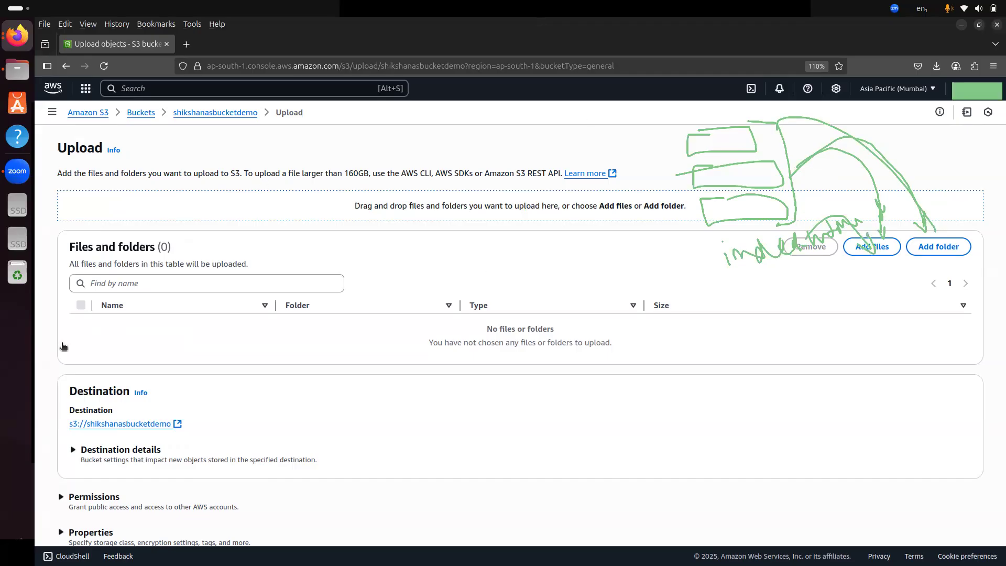
{"action": "mouse_move", "coordinate": [759, 124]}
{"action": "left_mouse_down"}
{"action": "mouse_move", "coordinate": [821, 158]}
{"action": "mouse_move", "coordinate": [841, 145]}
{"action": "mouse_move", "coordinate": [852, 196]}
{"action": "mouse_move", "coordinate": [788, 247]}
{"action": "mouse_move", "coordinate": [730, 254]}
{"action": "left_mouse_up"}
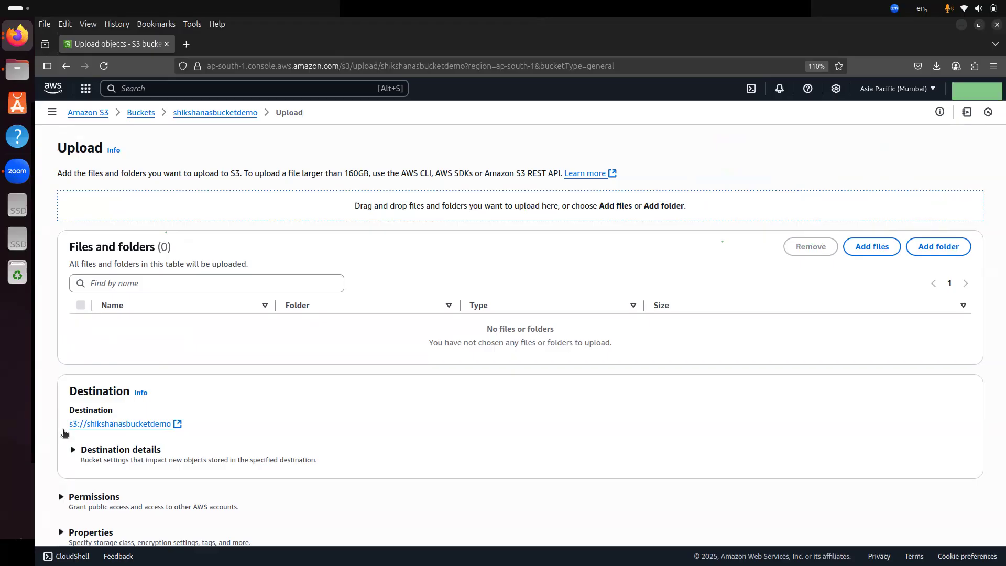
{"action": "left_click", "coordinate": [773, 33]}
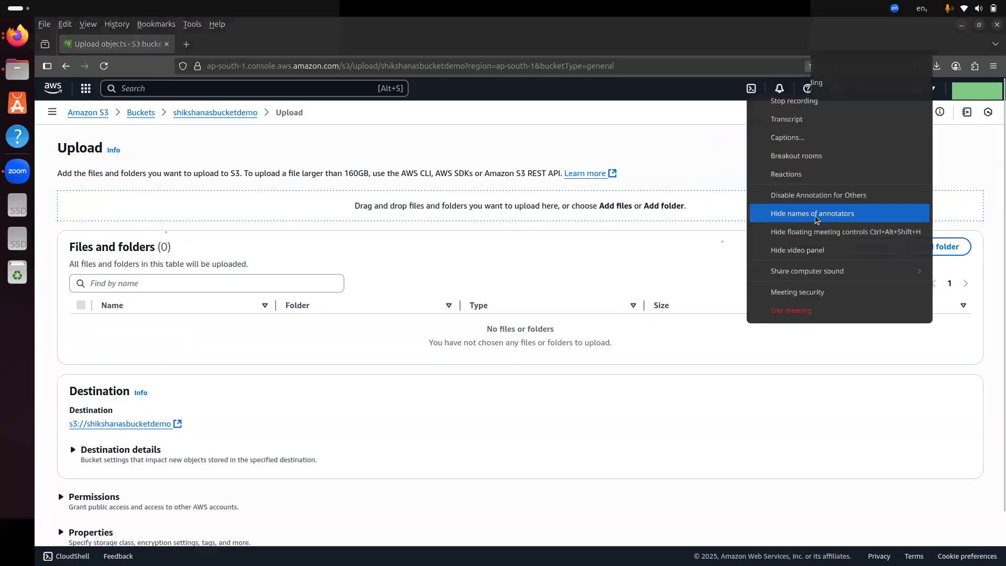
{"action": "left_click", "coordinate": [825, 231]}
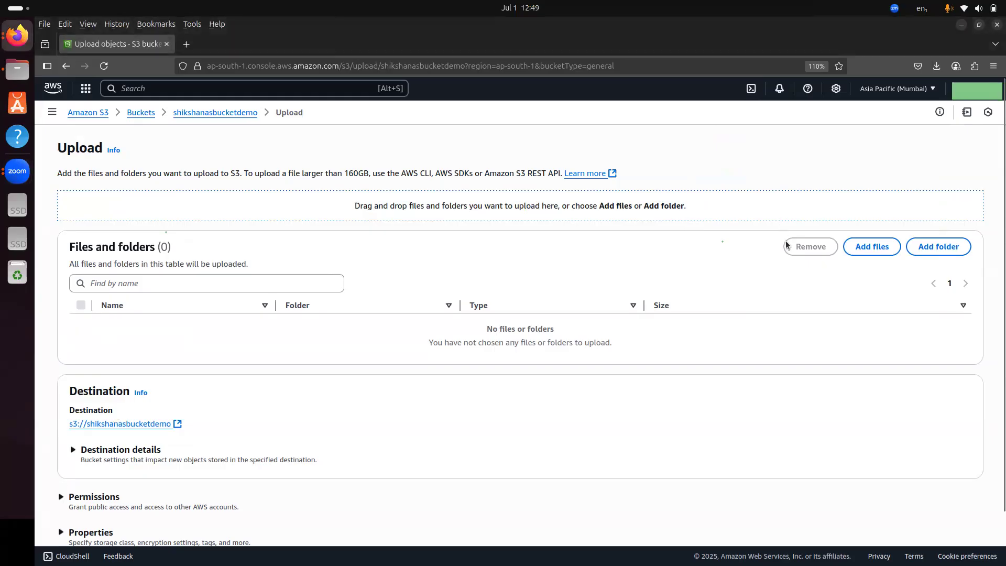
Step: Add index.html from the Shikshanas folder to the files for upload
{"action": "left_click", "coordinate": [899, 245]}
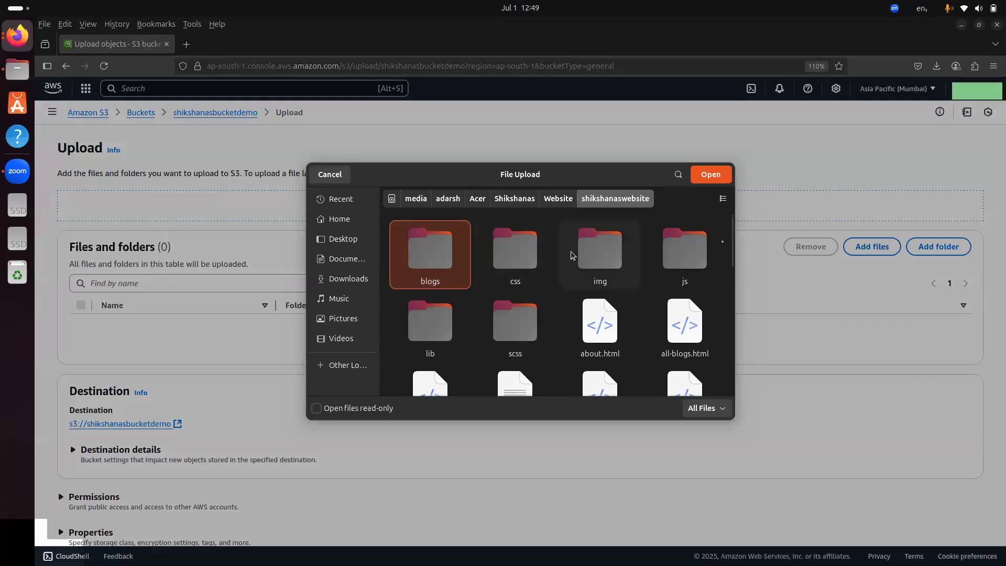
{"action": "left_click", "coordinate": [524, 199]}
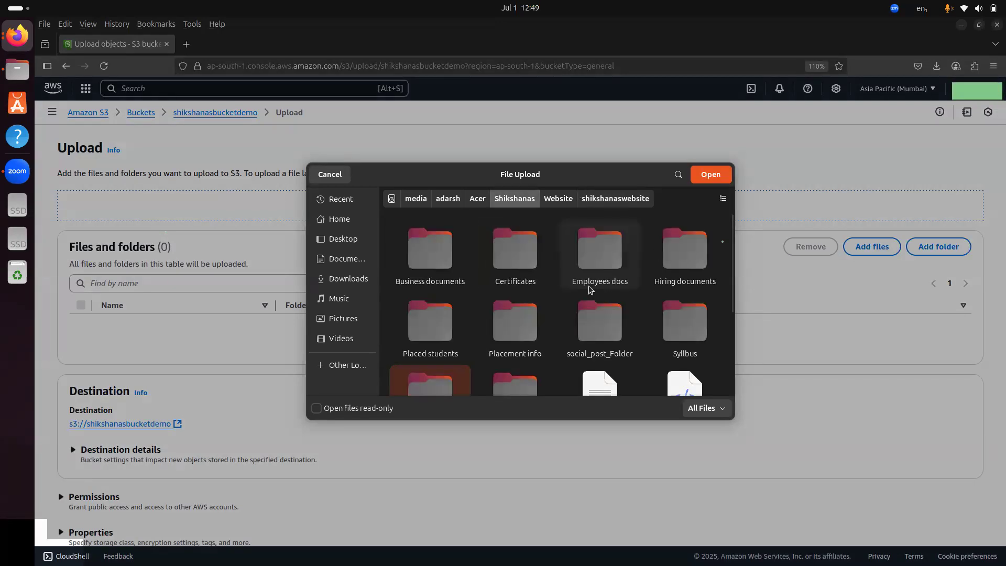
{"action": "scroll", "coordinate": [589, 290], "scroll_direction": "down", "scroll_amount": 2}
{"action": "left_click", "coordinate": [671, 329]}
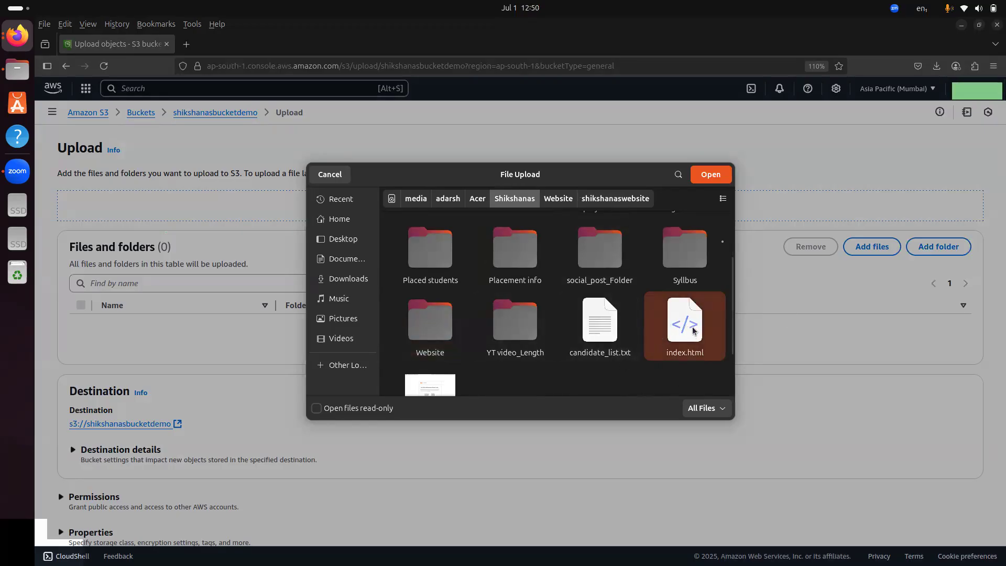
{"action": "left_click", "coordinate": [709, 176]}
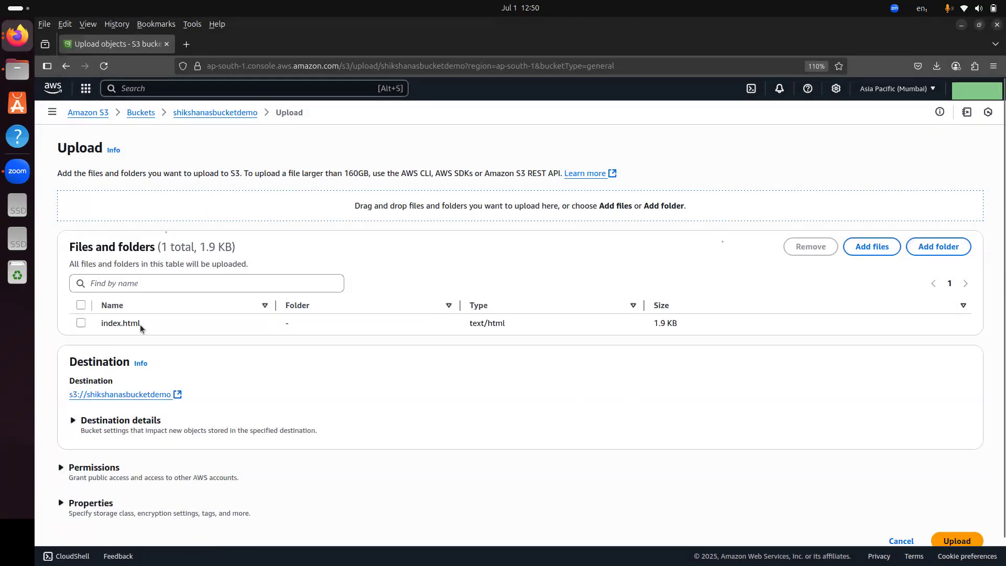
Step: Examine the upload's permissions and its properties, including storage class and server-side encryption options
{"action": "scroll", "coordinate": [303, 331], "scroll_direction": "down", "scroll_amount": 1}
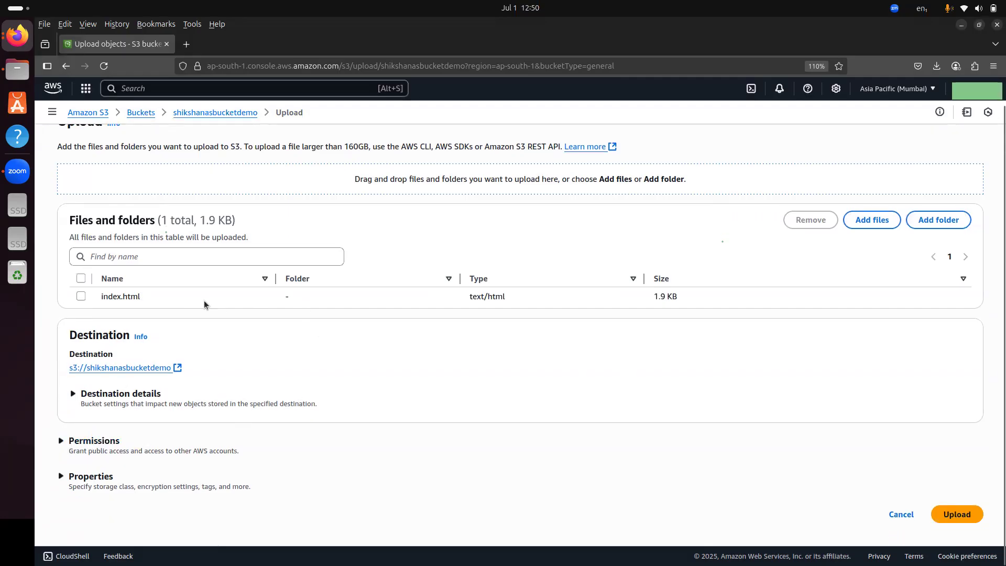
{"action": "left_click", "coordinate": [91, 440]}
{"action": "scroll", "coordinate": [207, 398], "scroll_direction": "down", "scroll_amount": 1}
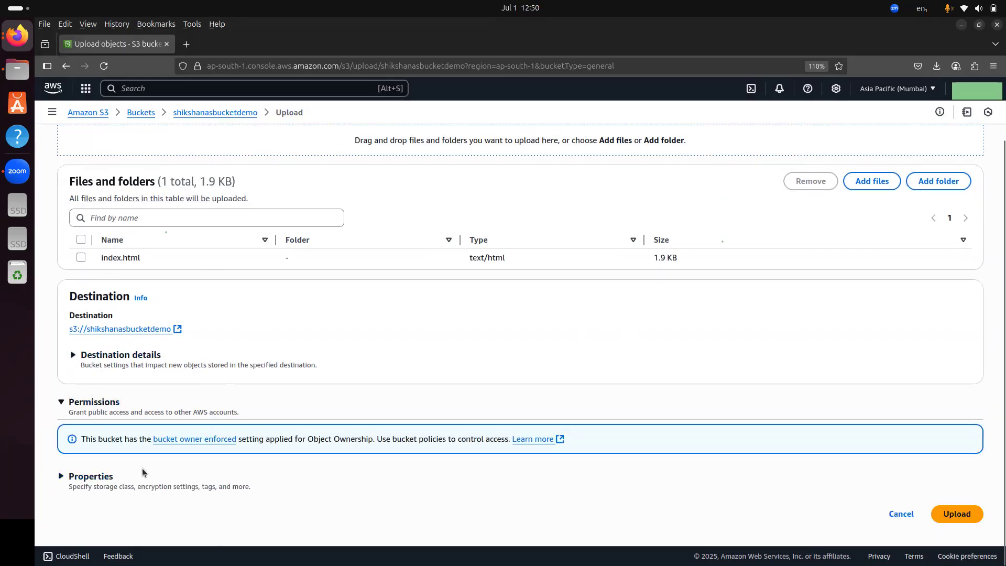
{"action": "left_click", "coordinate": [62, 477]}
{"action": "scroll", "coordinate": [263, 417], "scroll_direction": "down", "scroll_amount": 10}
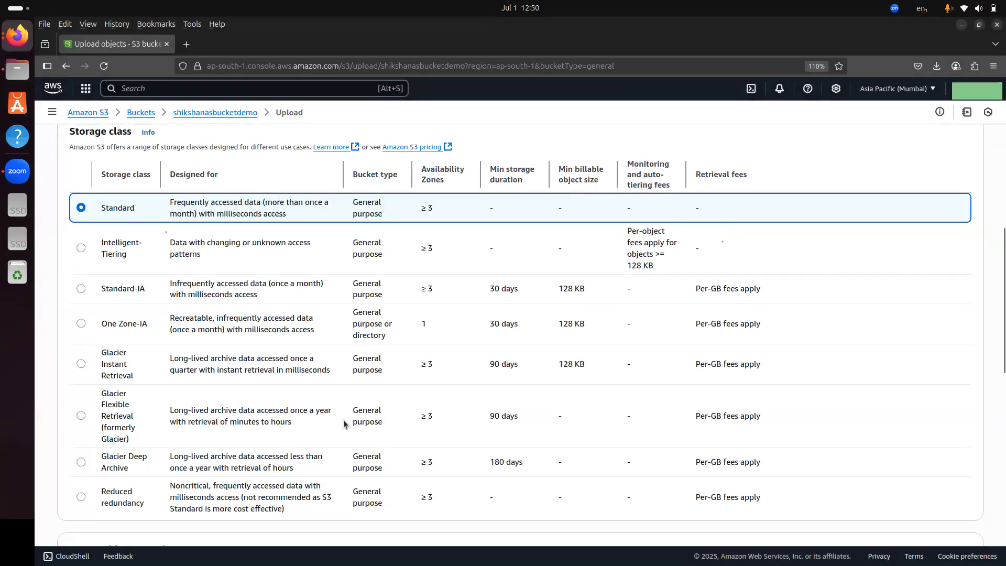
{"action": "scroll", "coordinate": [220, 256], "scroll_direction": "down", "scroll_amount": 5}
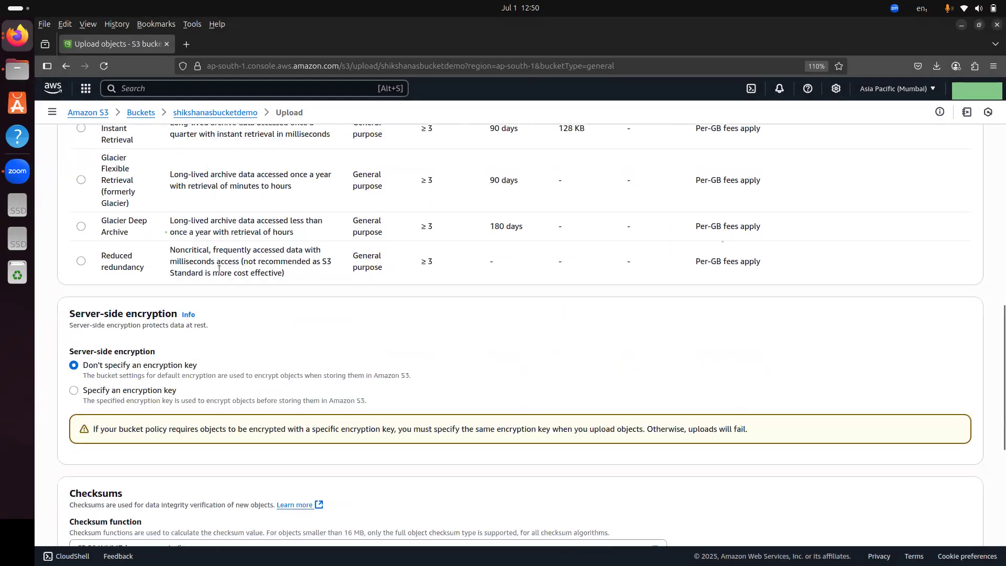
{"action": "scroll", "coordinate": [219, 270], "scroll_direction": "up", "scroll_amount": 8}
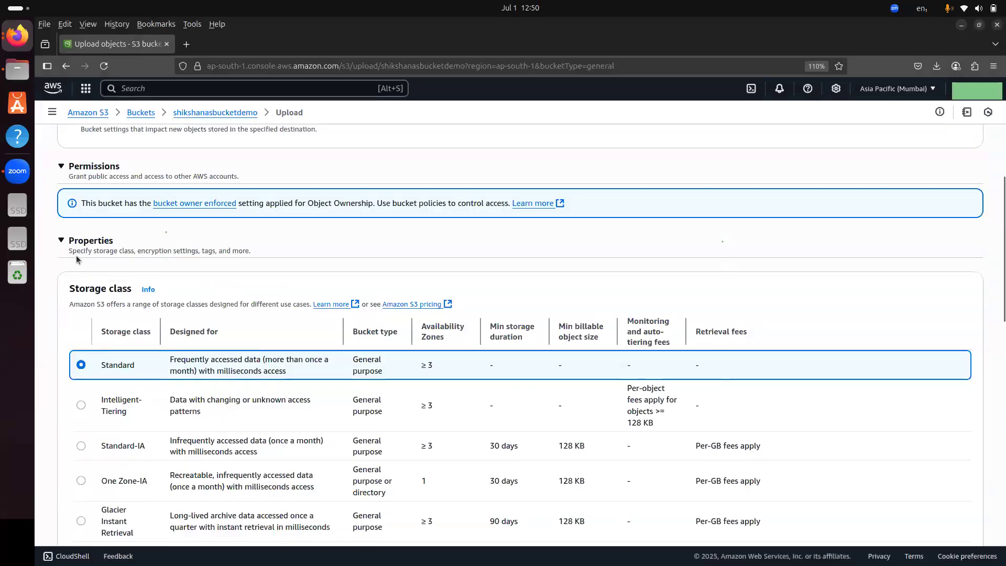
{"action": "left_click", "coordinate": [61, 241]}
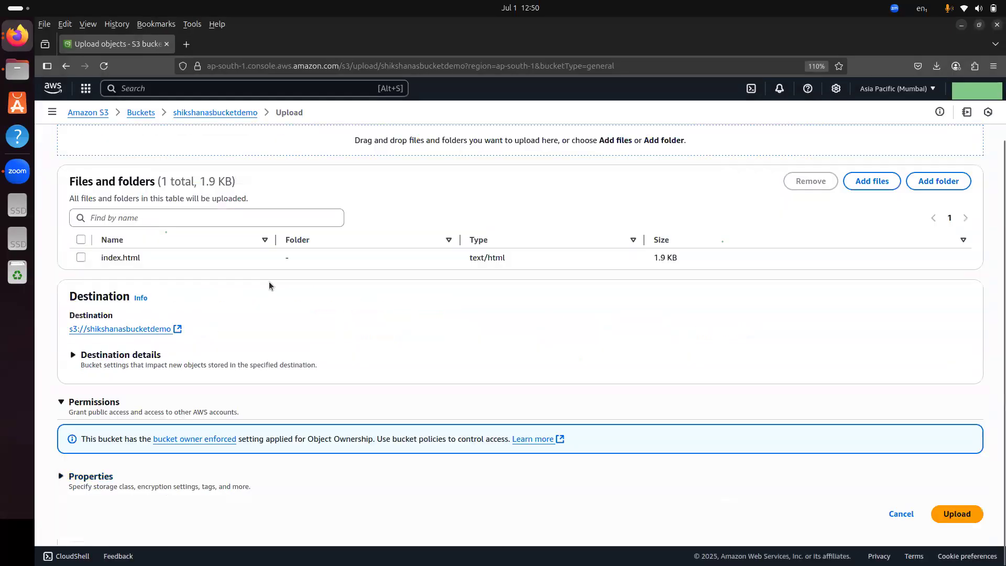
Step: Upload index.html to the bucket, check the file's upload status and dismiss the notification
{"action": "left_click", "coordinate": [955, 515]}
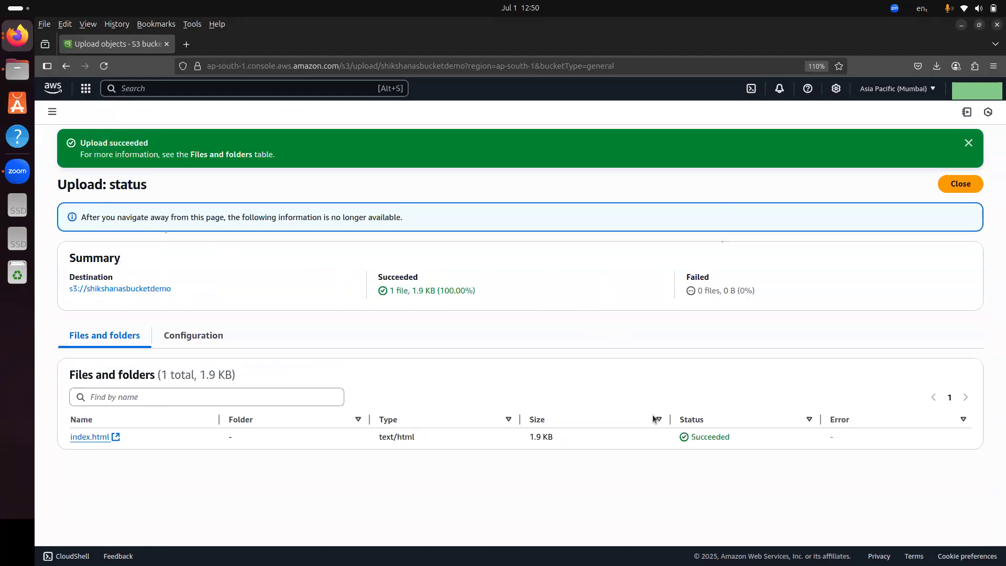
{"action": "double_click", "coordinate": [727, 437]}
{"action": "left_click", "coordinate": [969, 143]}
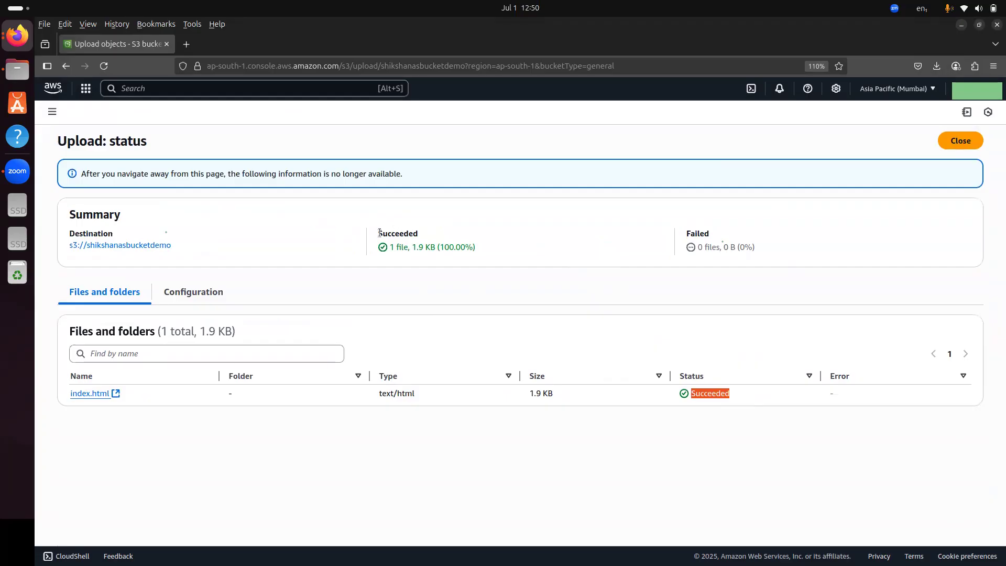
{"action": "left_click", "coordinate": [438, 262]}
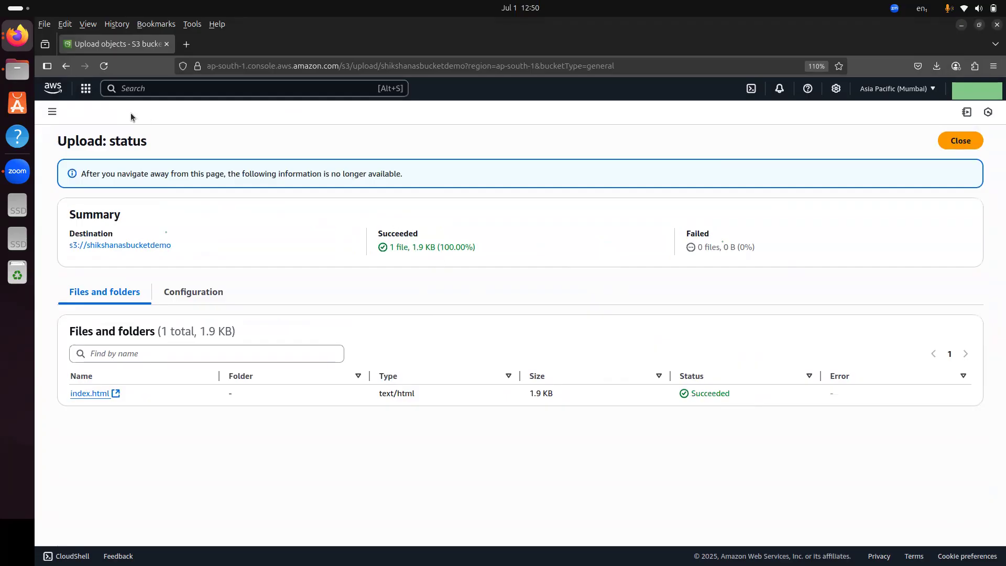
Step: Reopen shikshanasbucketdemo from the list of general purpose buckets and review its permission settings down to the CORS section
{"action": "left_click", "coordinate": [52, 113]}
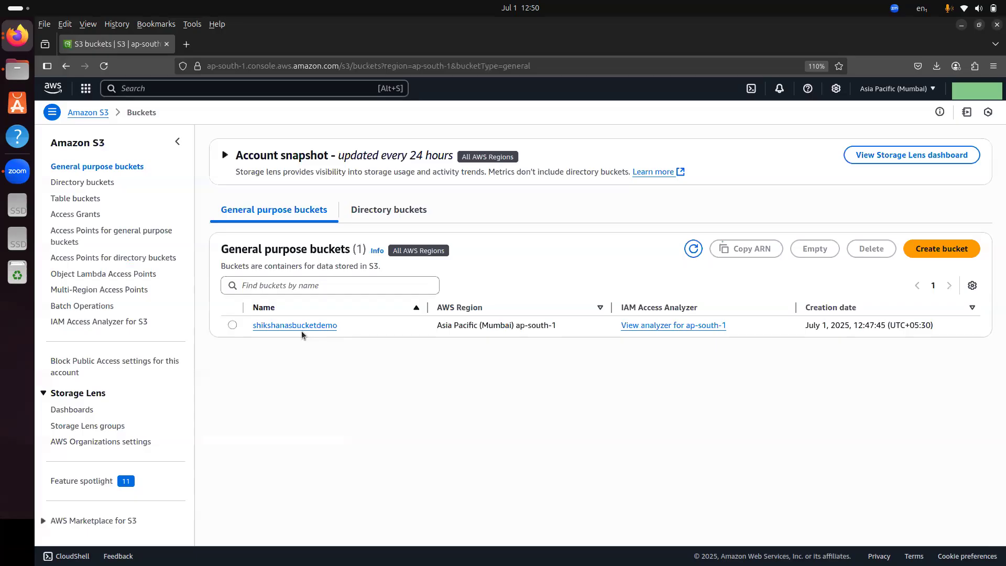
{"action": "left_click", "coordinate": [297, 325]}
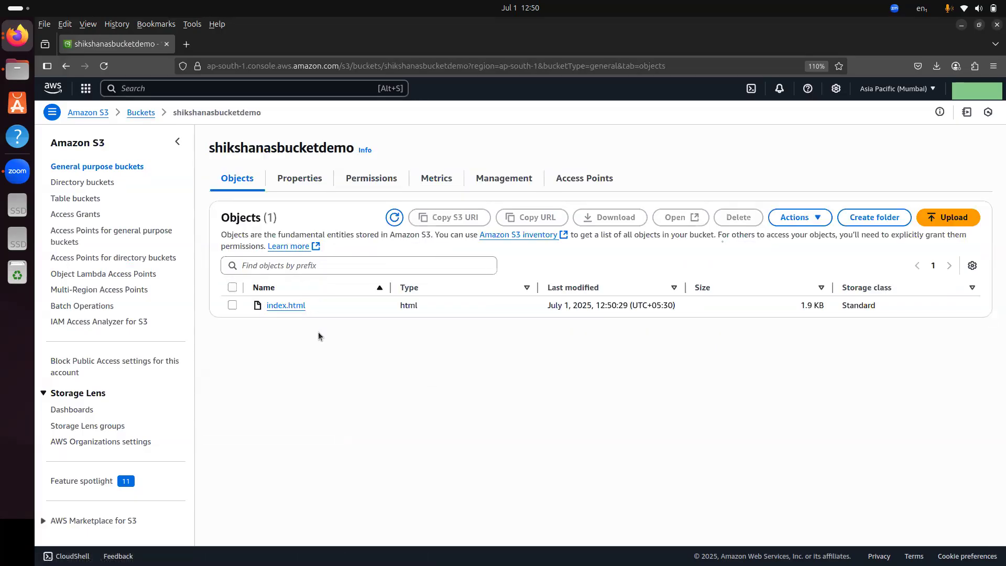
{"action": "left_click", "coordinate": [355, 180]}
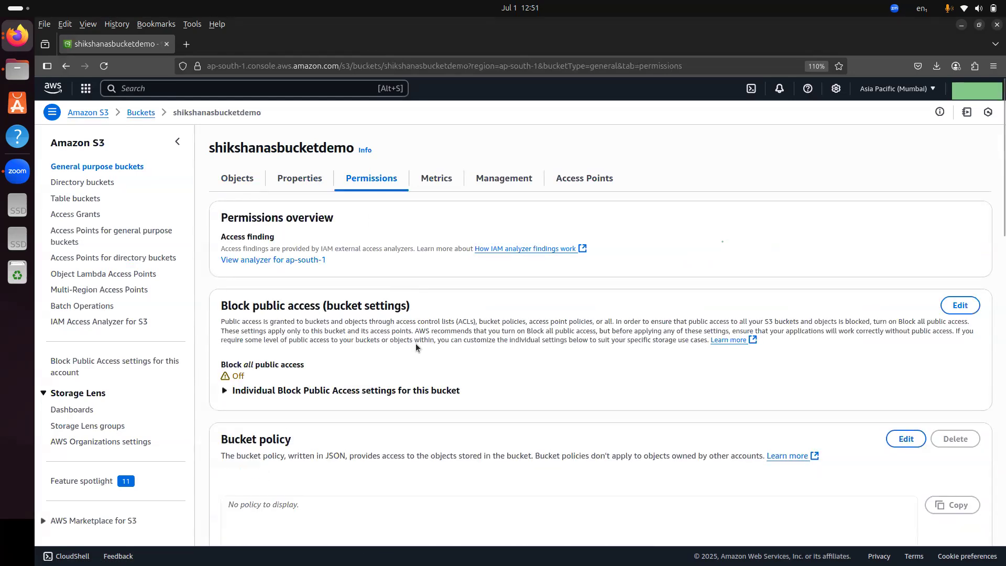
{"action": "scroll", "coordinate": [416, 343], "scroll_direction": "down", "scroll_amount": 10}
{"action": "scroll", "coordinate": [403, 337], "scroll_direction": "down", "scroll_amount": 3}
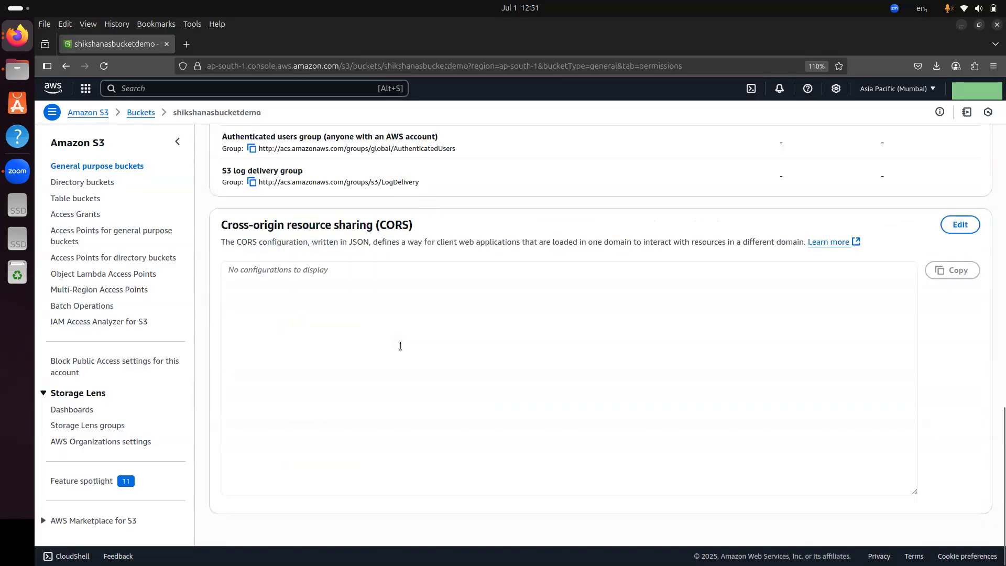
{"action": "scroll", "coordinate": [407, 347], "scroll_direction": "up", "scroll_amount": 15}
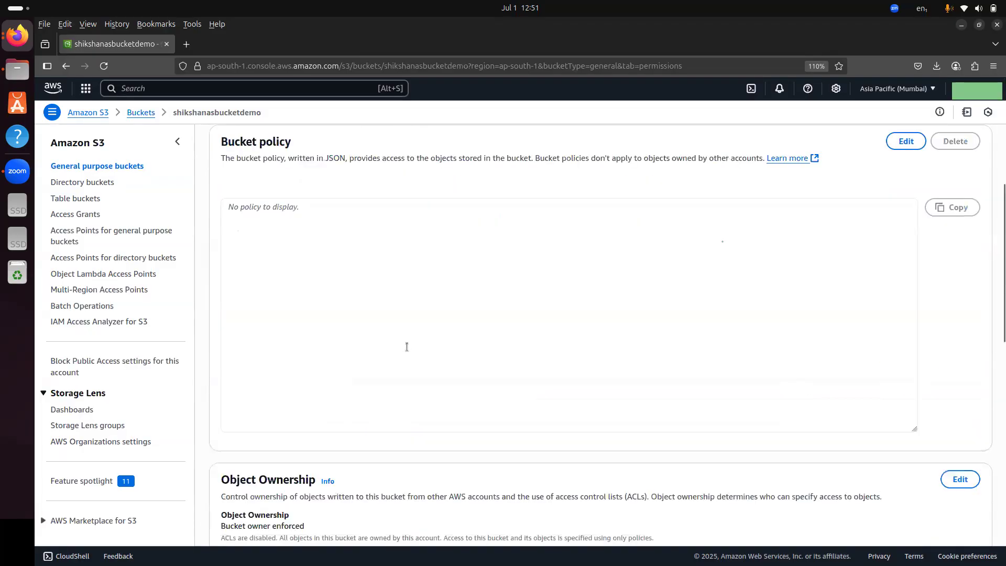
Step: Review the bucket's properties from the overview down to the end of the settings
{"action": "left_click", "coordinate": [292, 176]}
{"action": "left_click", "coordinate": [319, 181]}
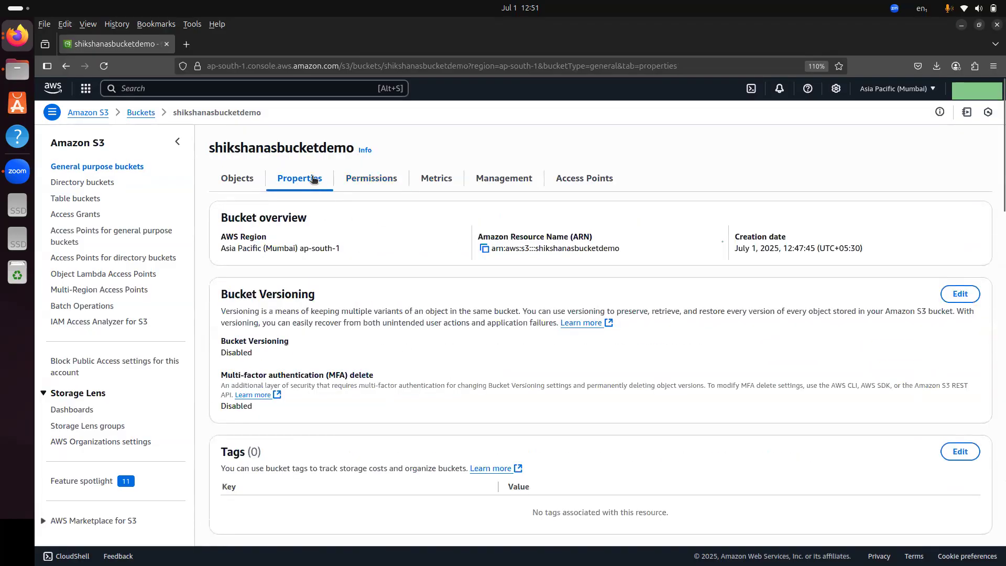
{"action": "scroll", "coordinate": [400, 316], "scroll_direction": "down", "scroll_amount": 8}
{"action": "scroll", "coordinate": [400, 316], "scroll_direction": "down", "scroll_amount": 10}
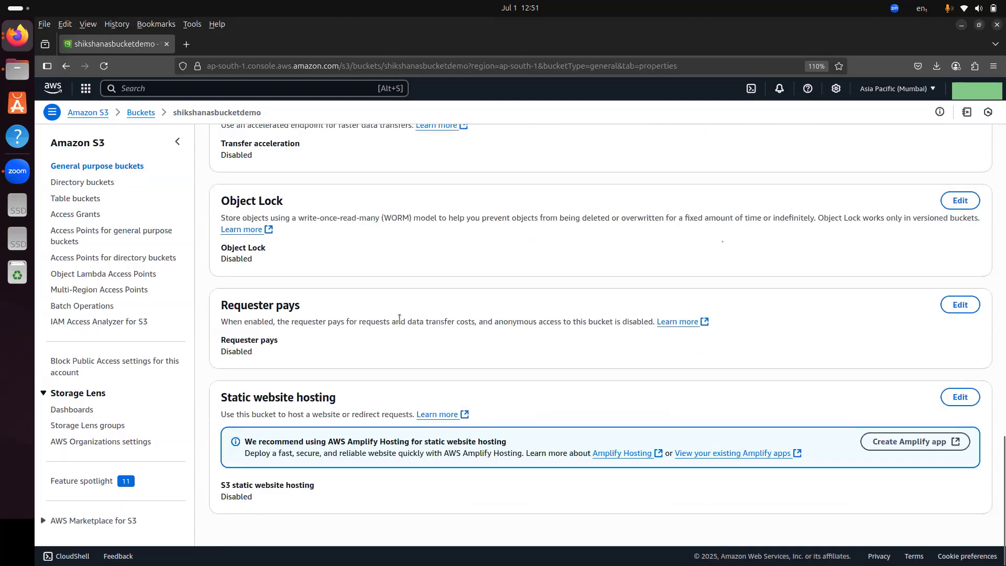
{"action": "scroll", "coordinate": [356, 357], "scroll_direction": "up", "scroll_amount": 15}
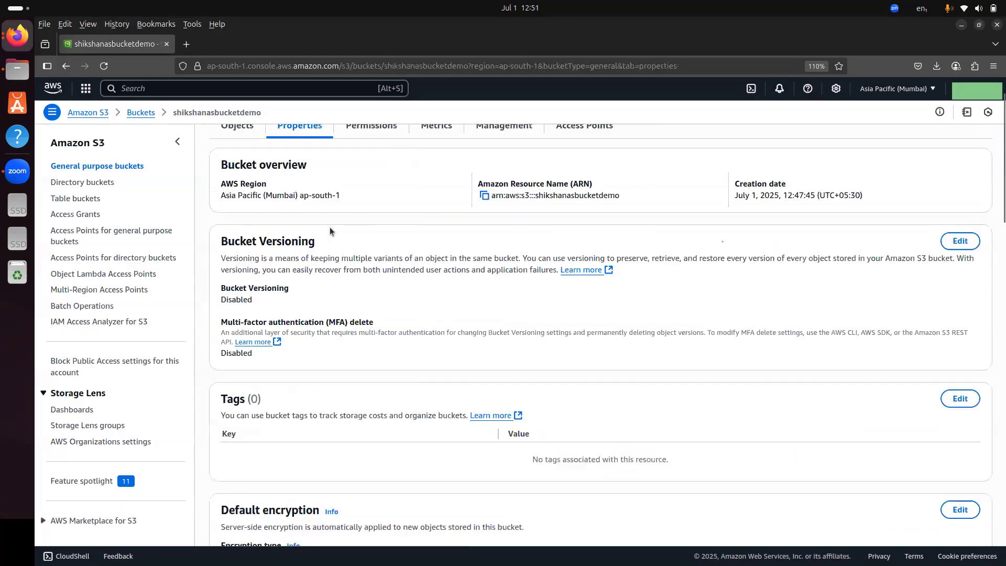
Step: Return to the bucket list, reopen shikshanasbucketdemo and find the Static website hosting section in its properties
{"action": "left_click", "coordinate": [140, 113]}
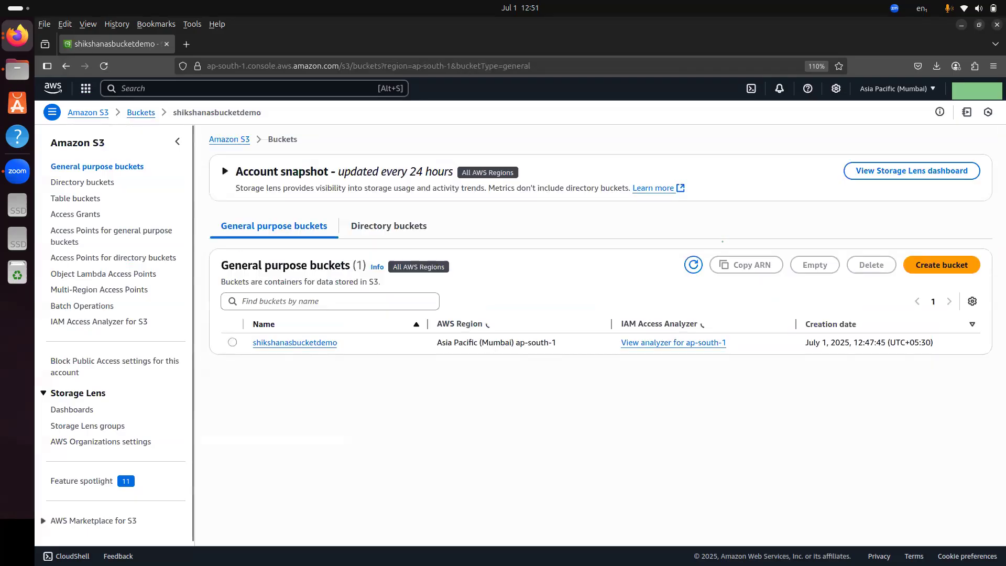
{"action": "left_click", "coordinate": [298, 326]}
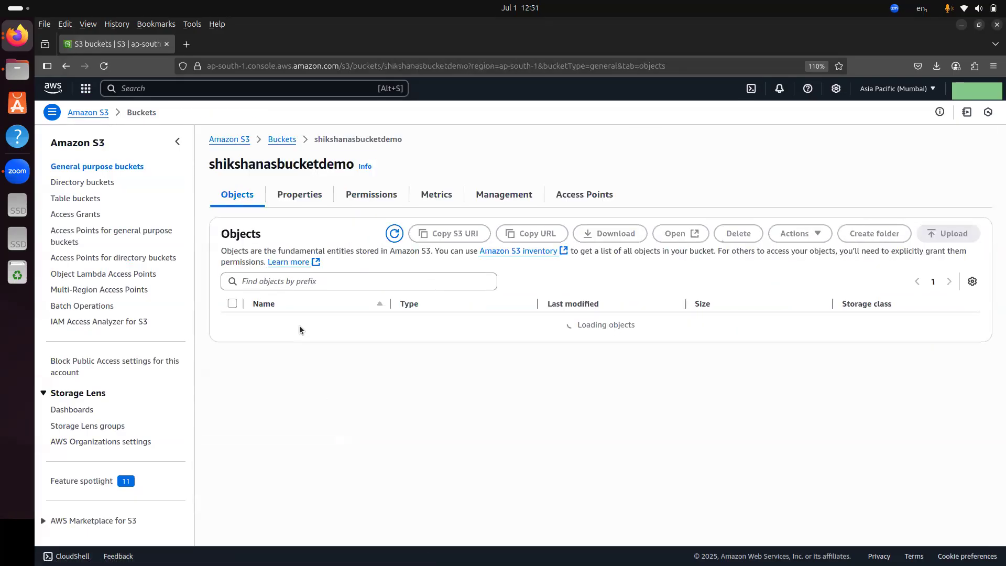
{"action": "left_click", "coordinate": [301, 182]}
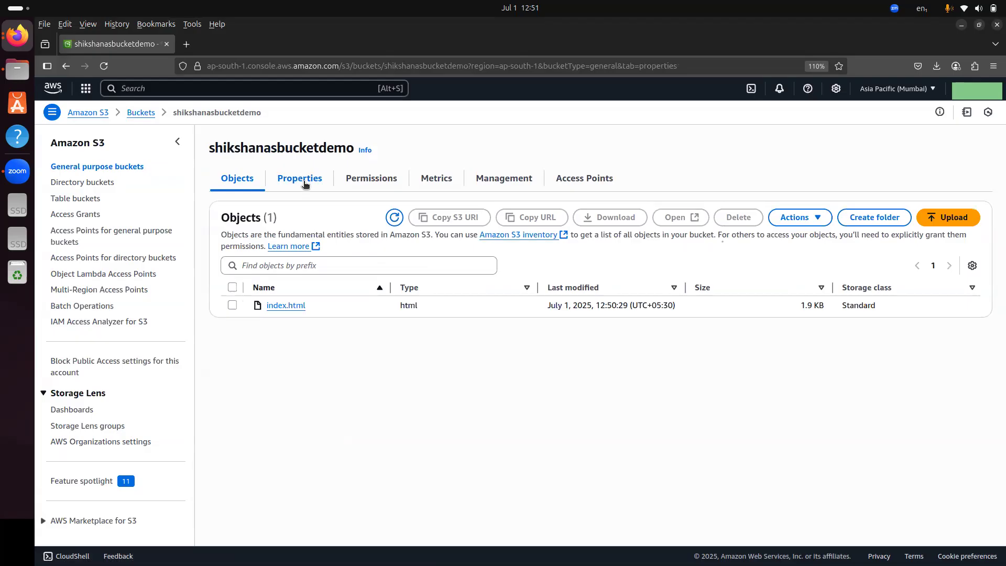
{"action": "scroll", "coordinate": [301, 259], "scroll_direction": "down", "scroll_amount": 20}
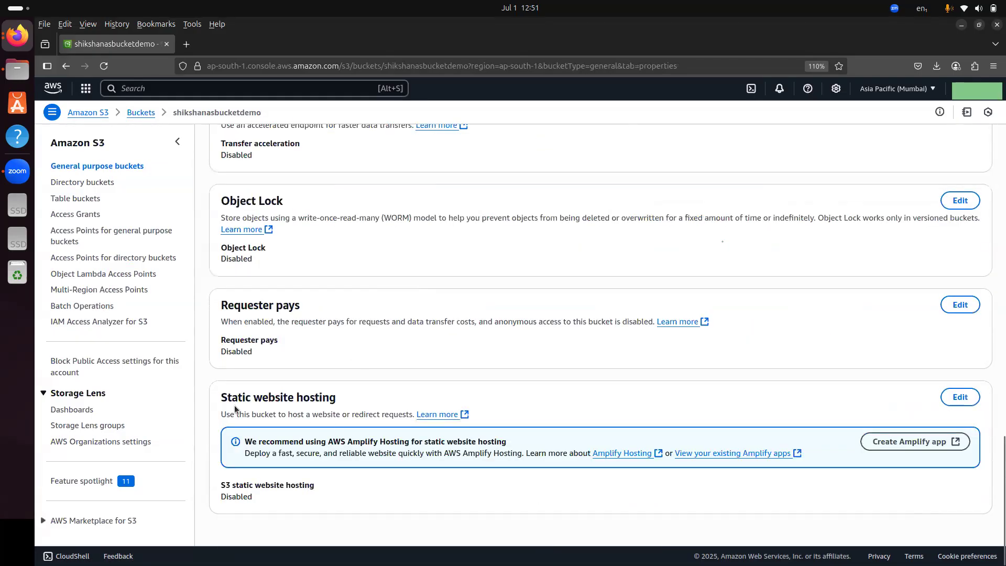
{"action": "left_click_drag", "start_coordinate": [220, 401], "coordinate": [339, 405]}
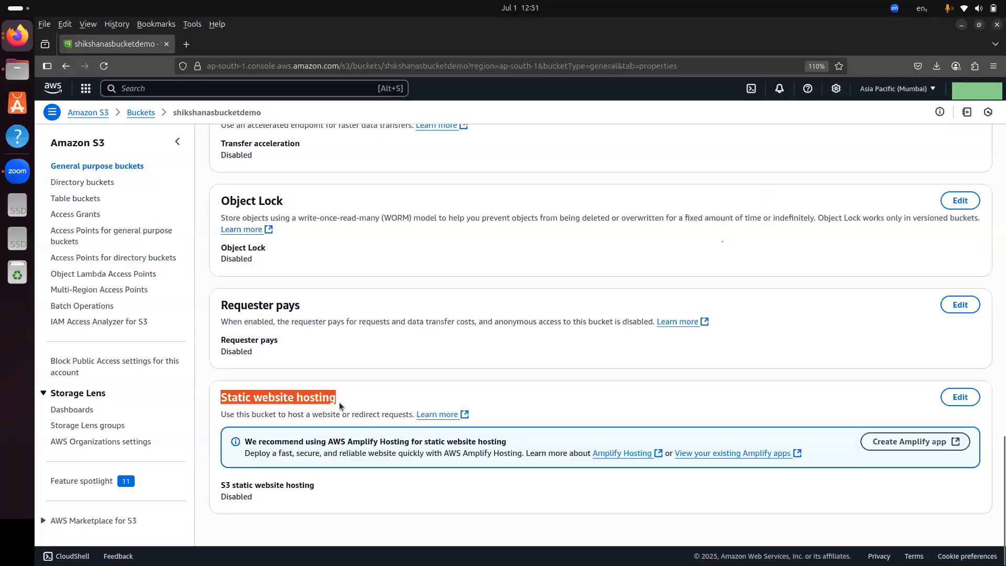
Step: Open the bucket's static website hosting settings for editing and enable static website hosting
{"action": "left_click_drag", "start_coordinate": [278, 497], "coordinate": [215, 494]}
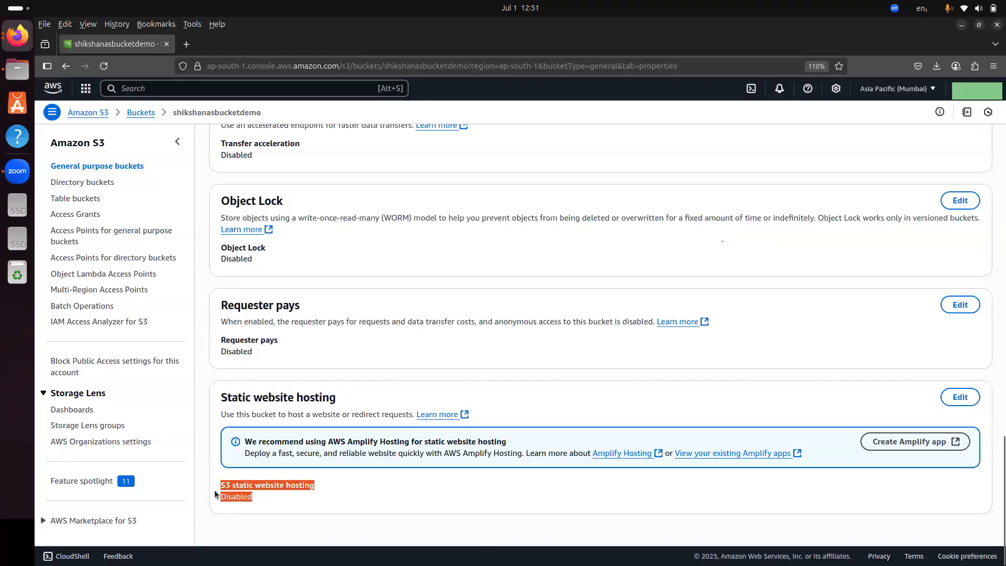
{"action": "double_click", "coordinate": [223, 497]}
{"action": "left_click", "coordinate": [960, 396]}
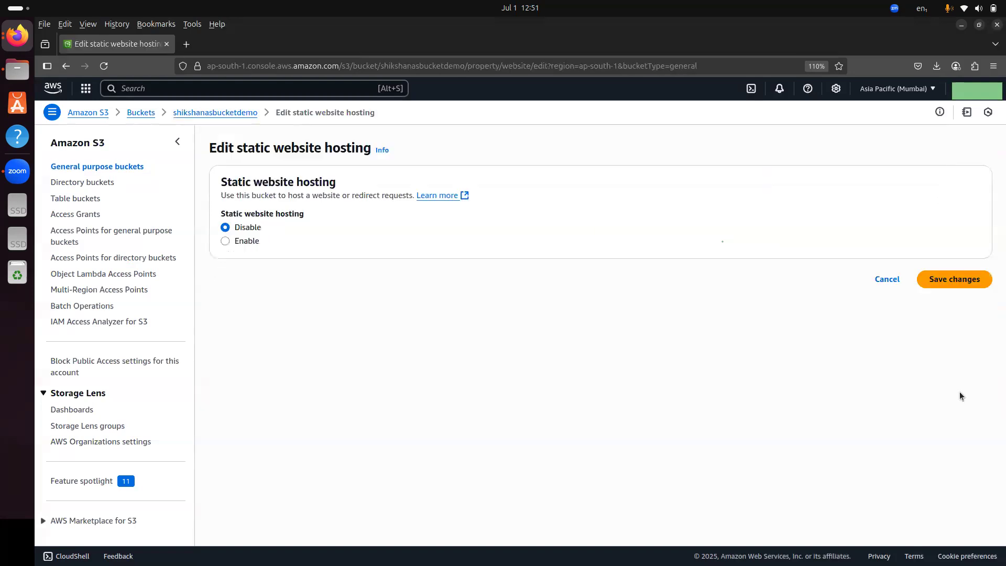
{"action": "left_click", "coordinate": [249, 243]}
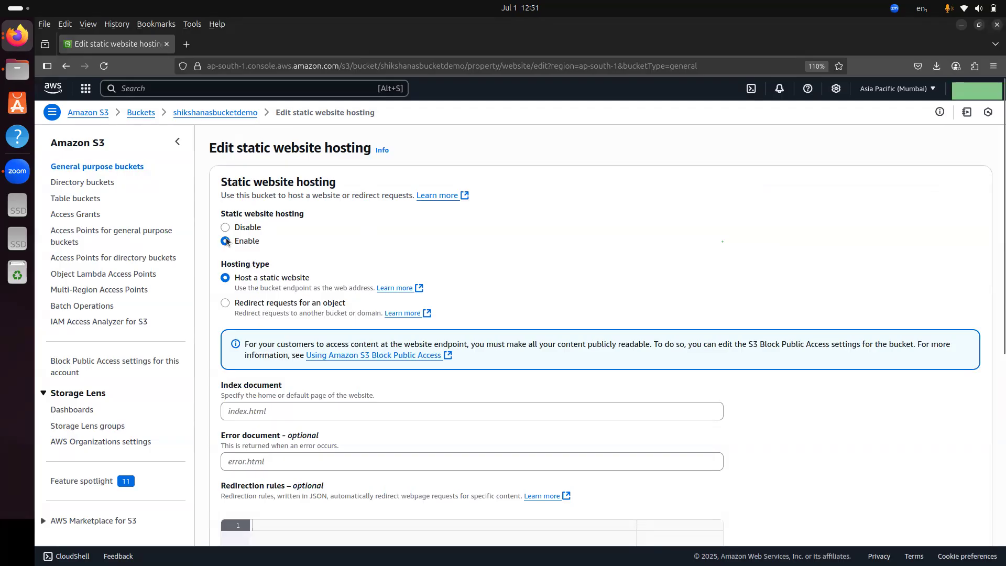
Step: Specify index.html as the index document, leave the error document empty, and save the static website hosting changes
{"action": "scroll", "coordinate": [253, 225], "scroll_direction": "down", "scroll_amount": 4}
{"action": "left_click", "coordinate": [247, 176]}
{"action": "left_click_drag", "start_coordinate": [217, 150], "coordinate": [301, 150]}
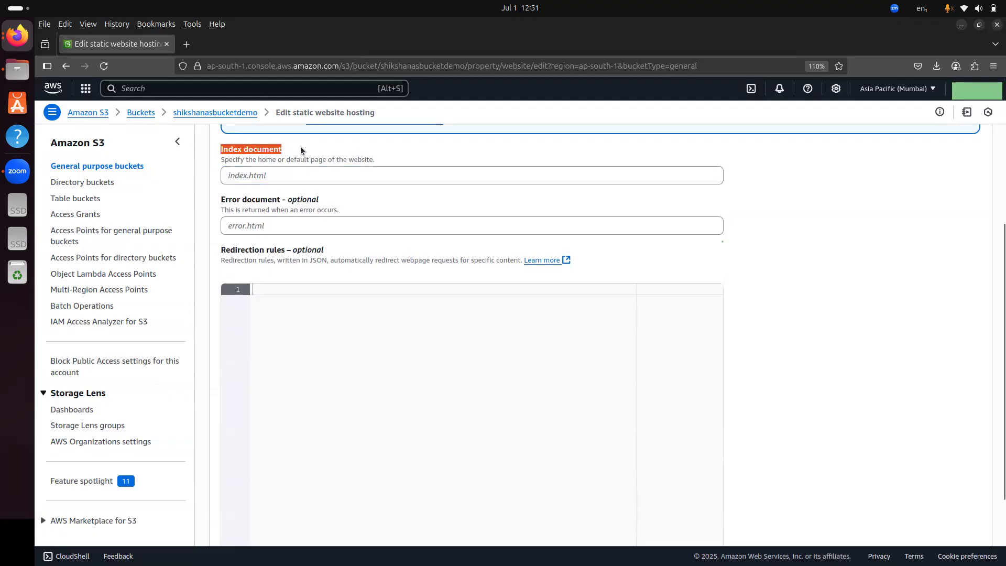
{"action": "left_click", "coordinate": [274, 174]}
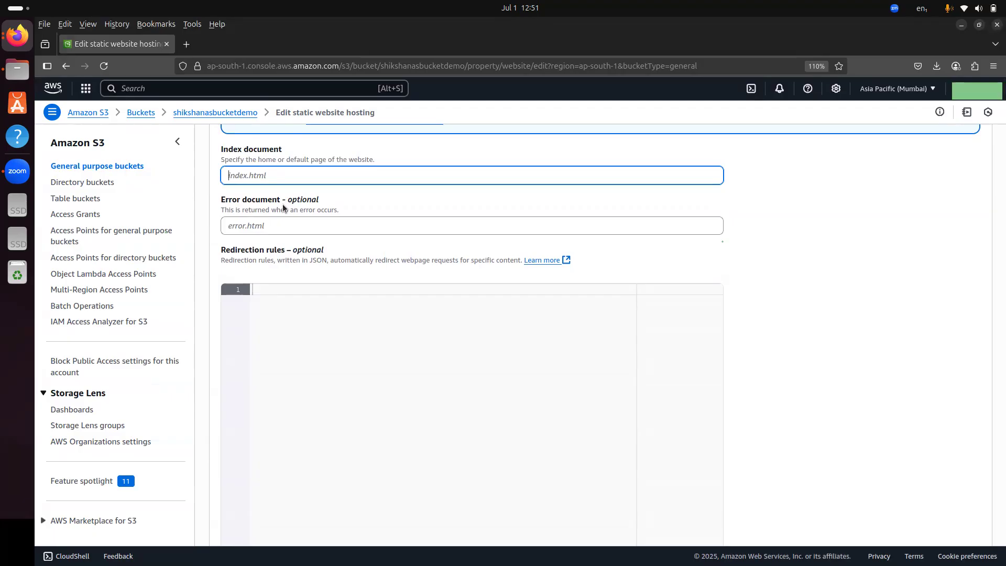
{"action": "type", "text": "index.html"}
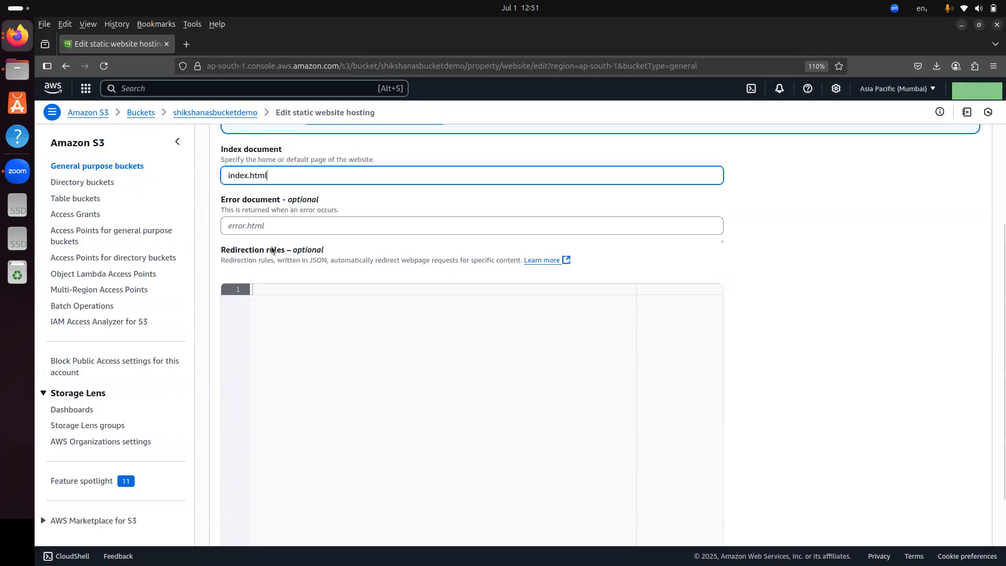
{"action": "left_click", "coordinate": [315, 220]}
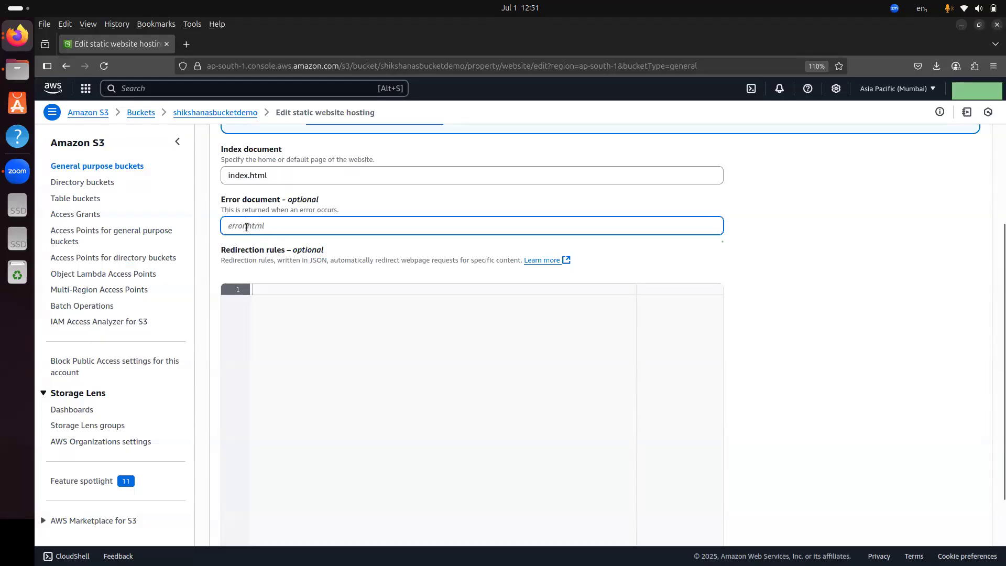
{"action": "scroll", "coordinate": [248, 223], "scroll_direction": "down", "scroll_amount": 3}
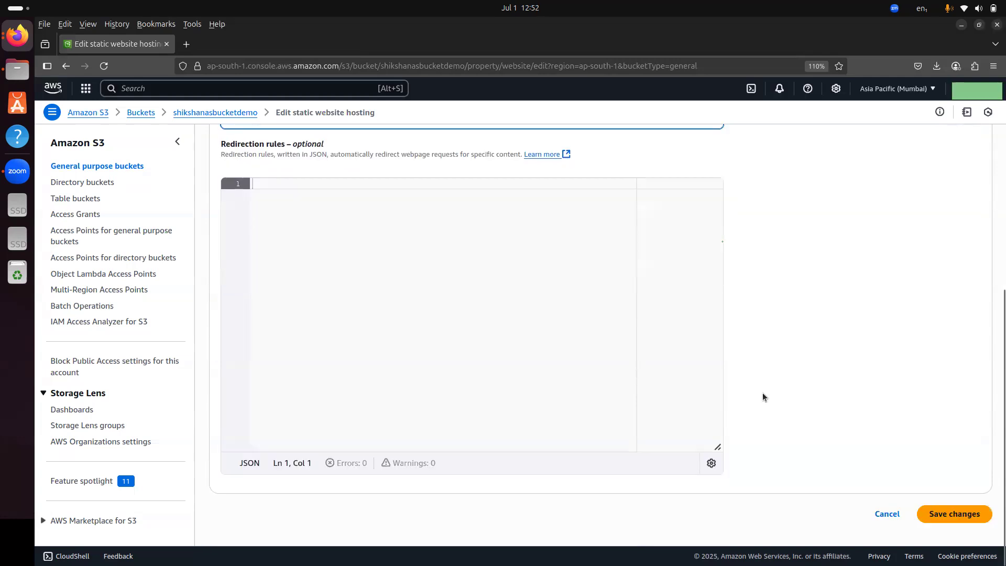
{"action": "left_click", "coordinate": [936, 515]}
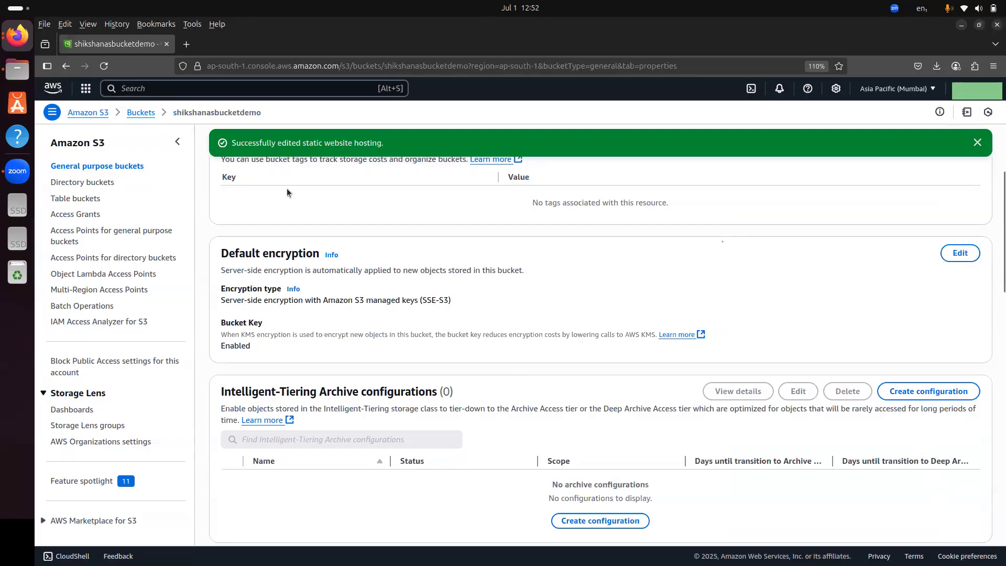
Step: Find the bucket website endpoint in the Static website hosting section and open it to test the site
{"action": "left_click_drag", "start_coordinate": [230, 146], "coordinate": [390, 147]}
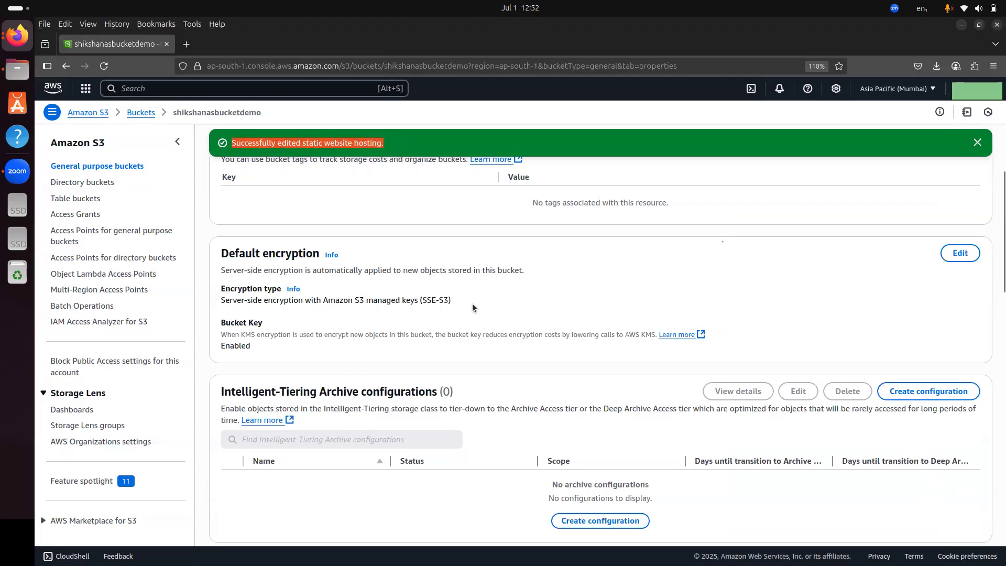
{"action": "scroll", "coordinate": [473, 303], "scroll_direction": "down", "scroll_amount": 10}
{"action": "scroll", "coordinate": [474, 319], "scroll_direction": "down", "scroll_amount": 5}
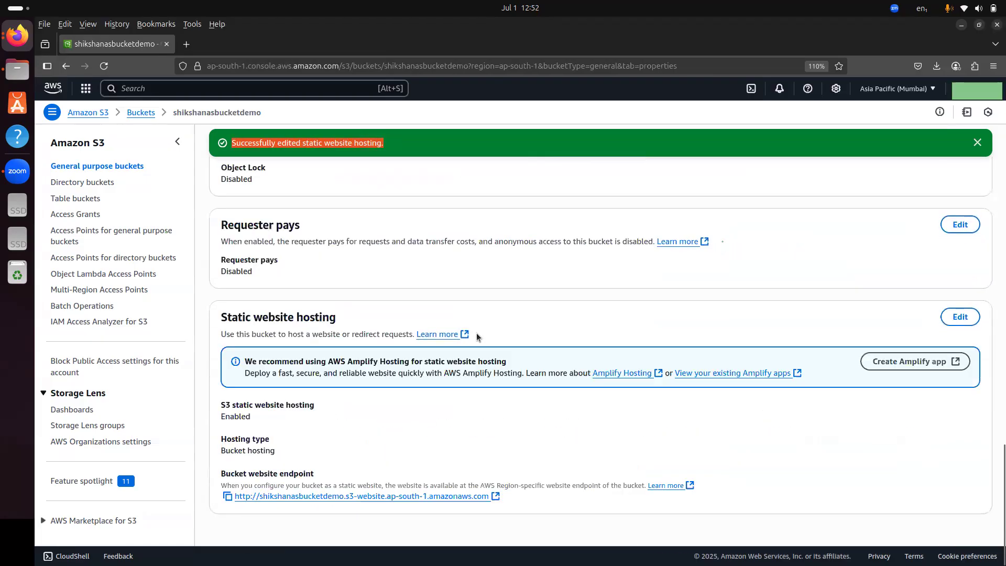
{"action": "left_click", "coordinate": [351, 517]}
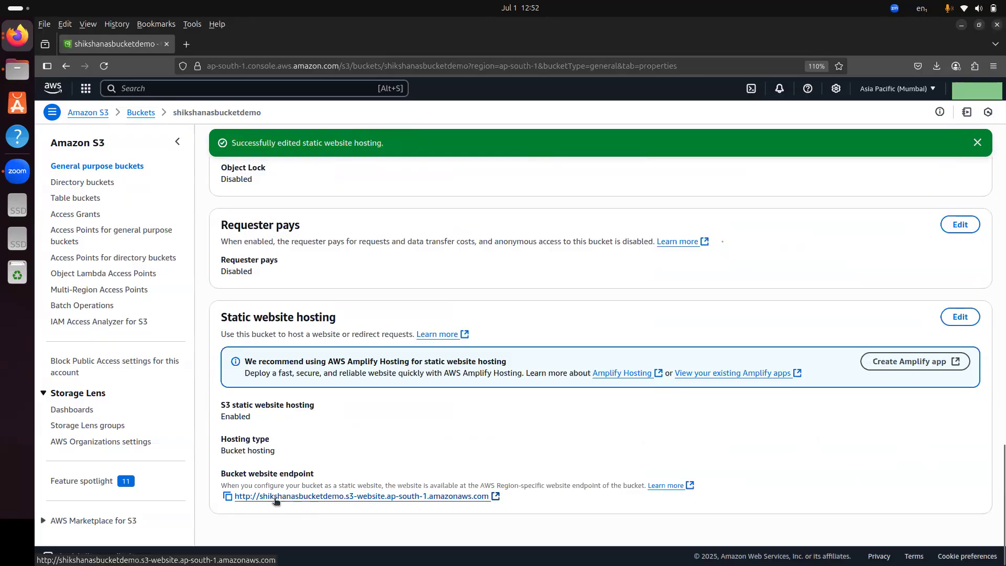
{"action": "left_click", "coordinate": [349, 496]}
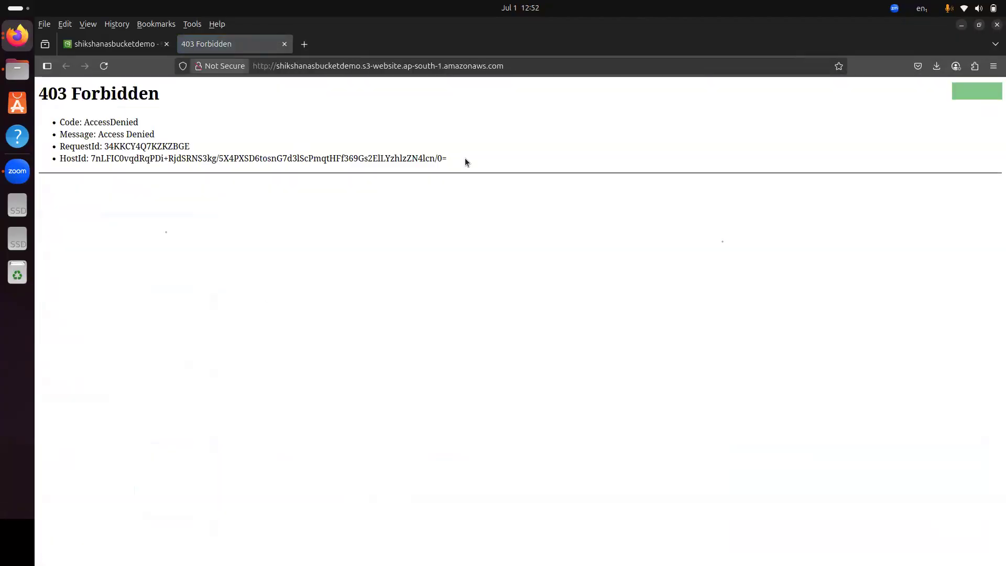
Step: Examine the error details on the website endpoint page, return to the bucket's properties and dismiss the notification
{"action": "left_click_drag", "start_coordinate": [365, 139], "coordinate": [40, 93]}
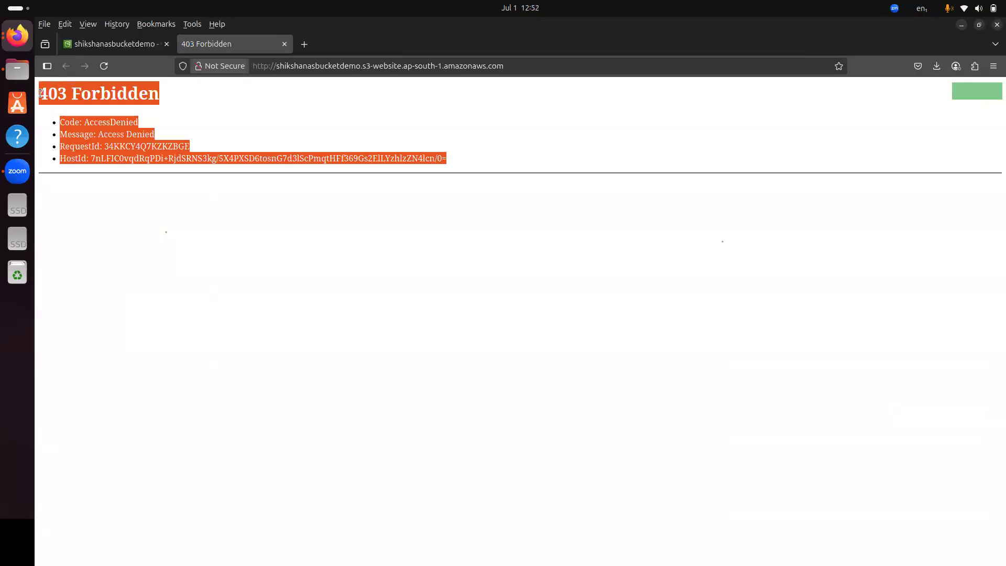
{"action": "double_click", "coordinate": [104, 98]}
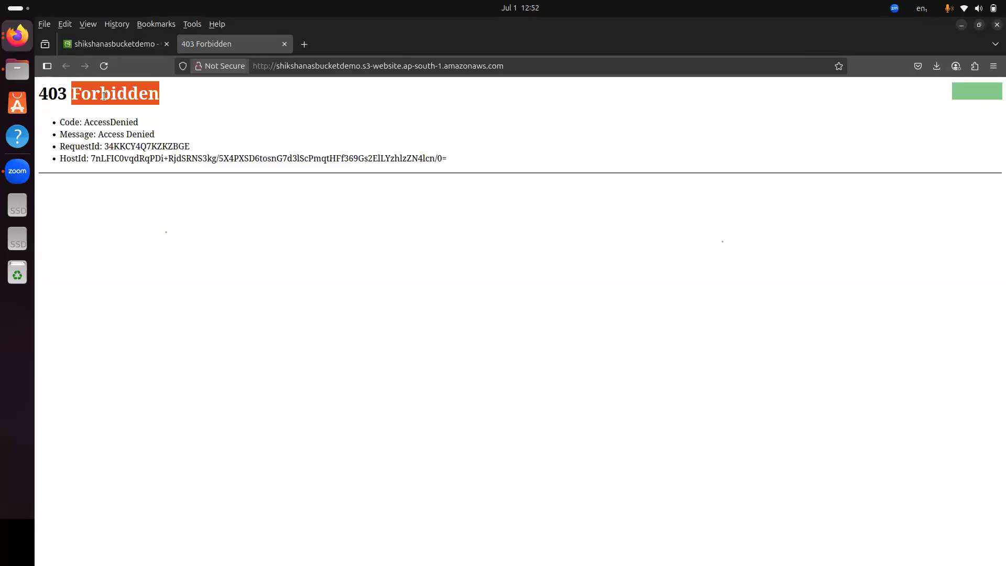
{"action": "double_click", "coordinate": [117, 119]}
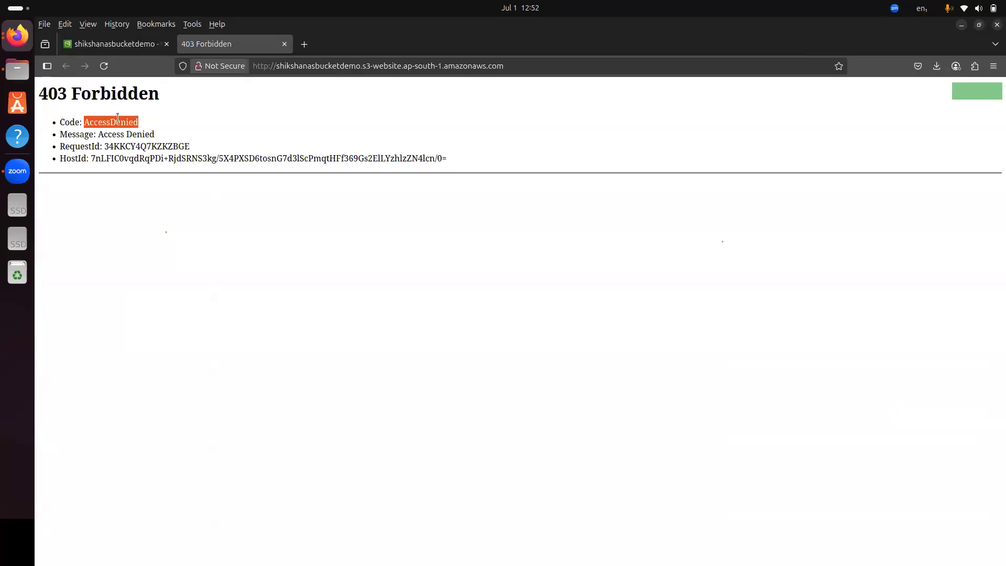
{"action": "left_click", "coordinate": [127, 35]}
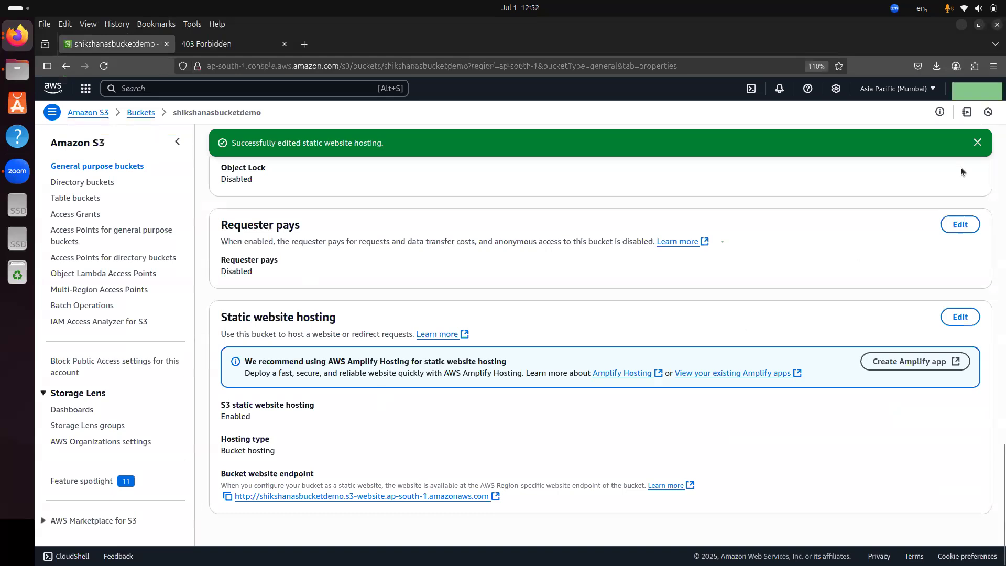
{"action": "left_click", "coordinate": [977, 142]}
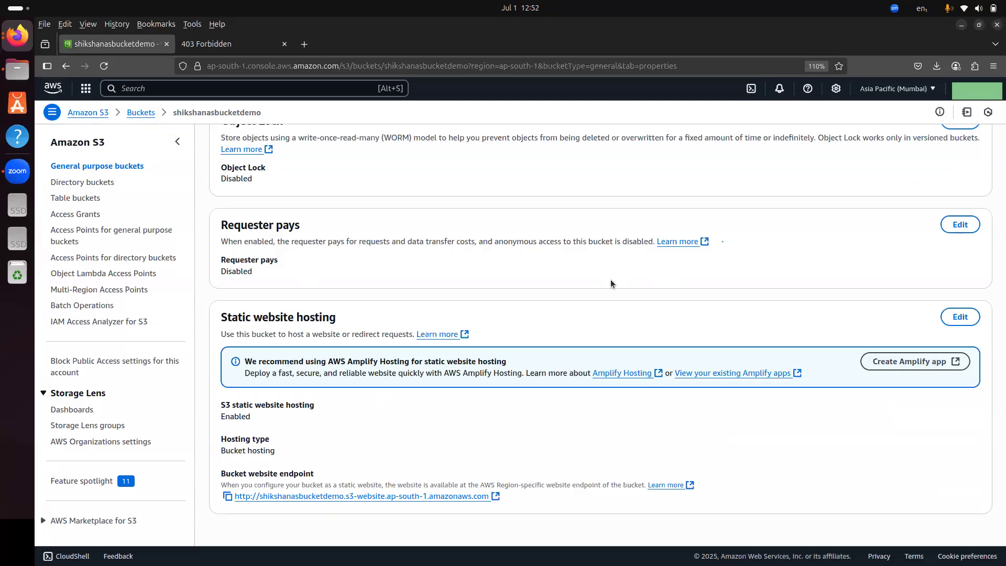
Step: Review the permissions of shikshanasbucketdemo and open its bucket policy for editing
{"action": "scroll", "coordinate": [597, 315], "scroll_direction": "up", "scroll_amount": 3}
{"action": "scroll", "coordinate": [555, 378], "scroll_direction": "up", "scroll_amount": 6}
{"action": "scroll", "coordinate": [523, 379], "scroll_direction": "up", "scroll_amount": 10}
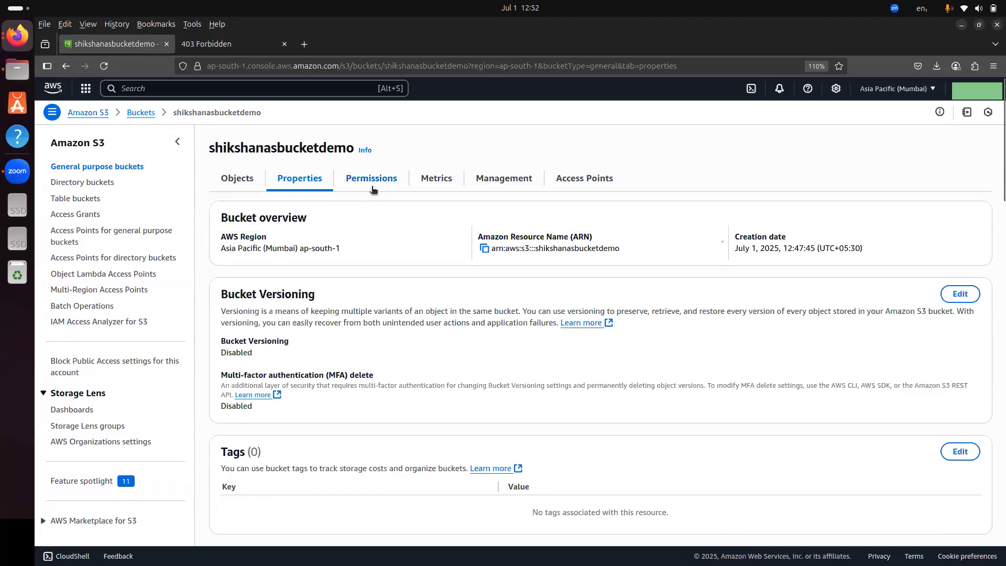
{"action": "left_click", "coordinate": [372, 188]}
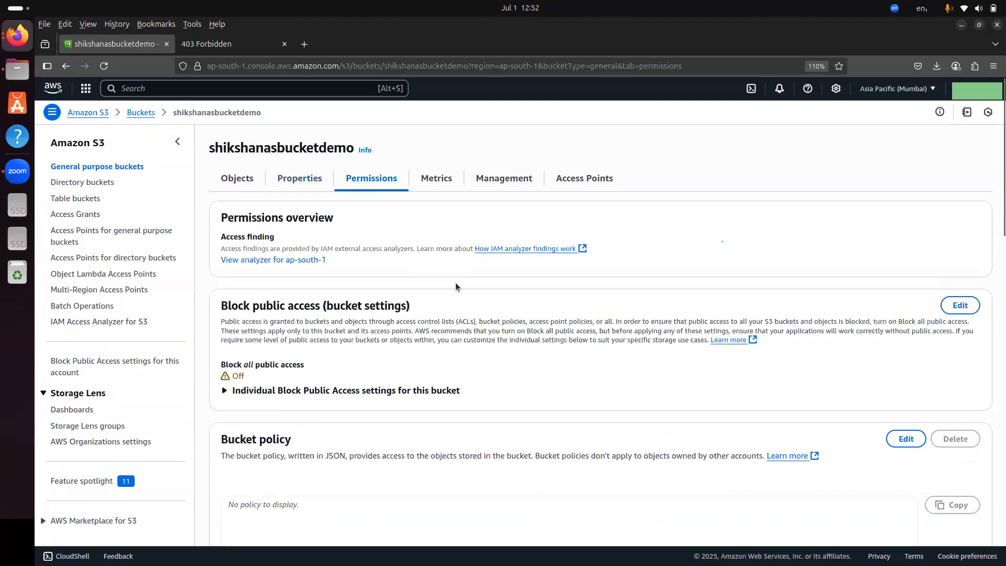
{"action": "scroll", "coordinate": [459, 288], "scroll_direction": "down", "scroll_amount": 15}
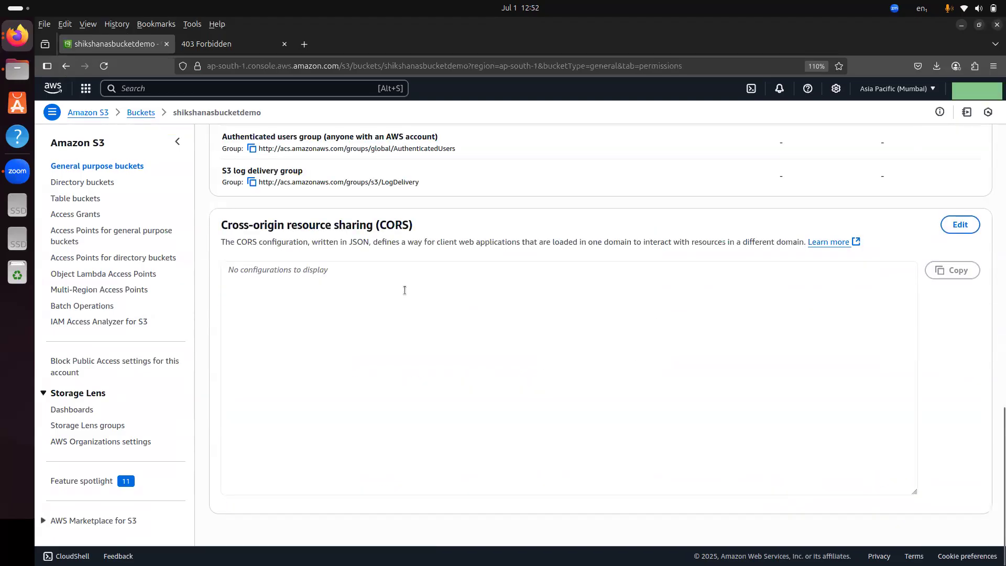
{"action": "scroll", "coordinate": [404, 290], "scroll_direction": "up", "scroll_amount": 5}
{"action": "scroll", "coordinate": [390, 335], "scroll_direction": "down", "scroll_amount": 5}
{"action": "scroll", "coordinate": [355, 257], "scroll_direction": "up", "scroll_amount": 10}
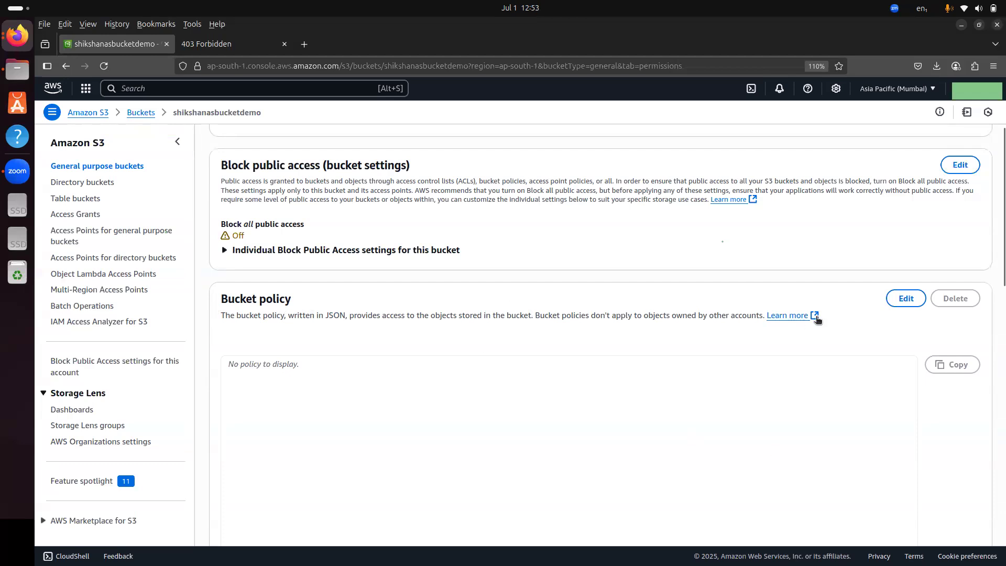
{"action": "left_click", "coordinate": [907, 297]}
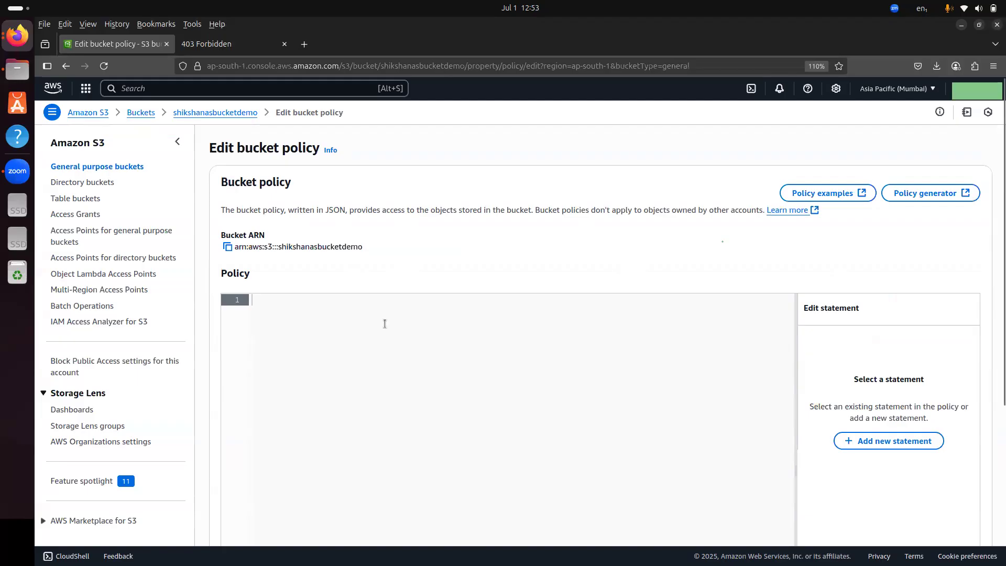
{"action": "scroll", "coordinate": [836, 393], "scroll_direction": "down", "scroll_amount": 3}
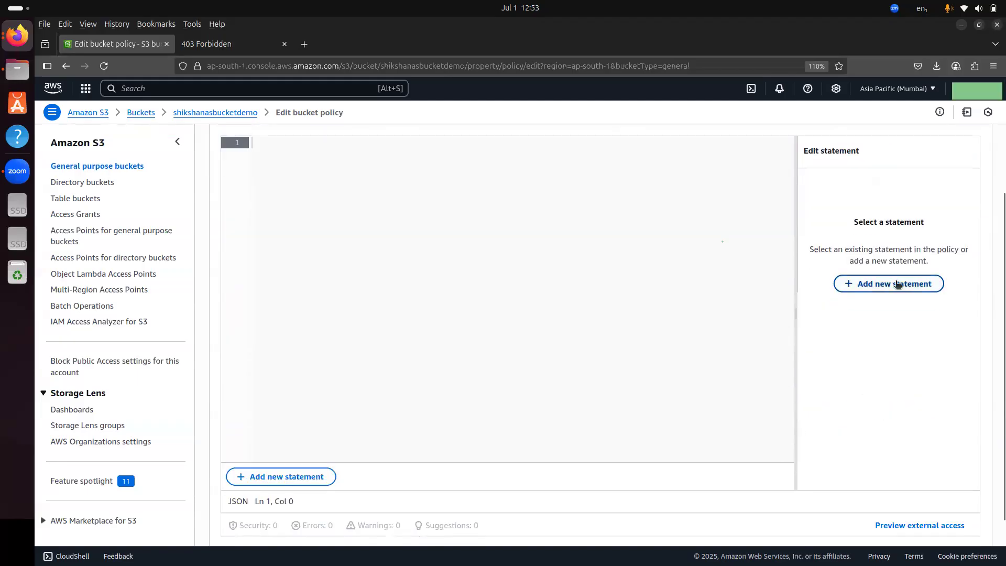
{"action": "left_click", "coordinate": [896, 285]}
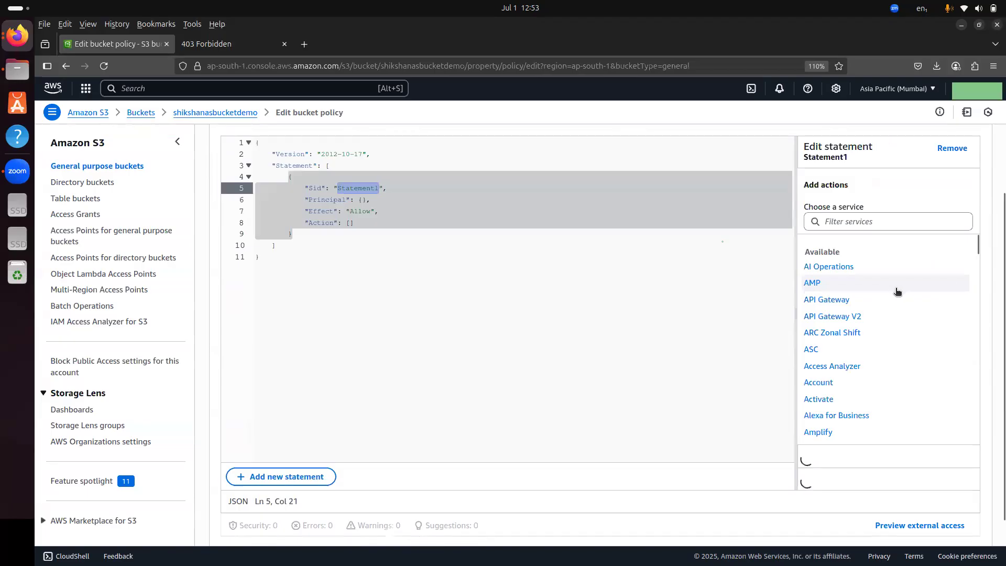
{"action": "scroll", "coordinate": [640, 321], "scroll_direction": "up", "scroll_amount": 3}
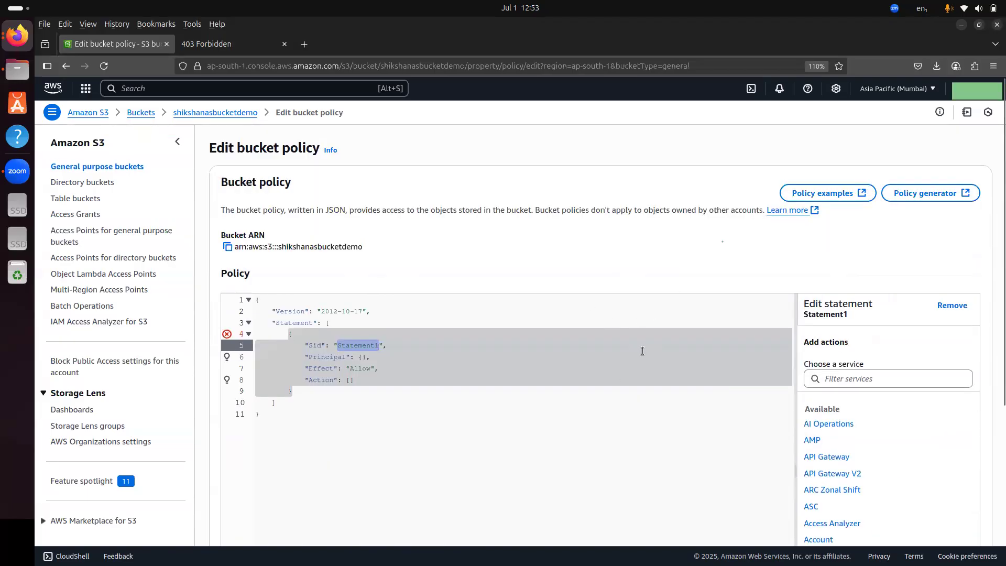
{"action": "scroll", "coordinate": [667, 357], "scroll_direction": "down", "scroll_amount": 4}
{"action": "scroll", "coordinate": [505, 301], "scroll_direction": "up", "scroll_amount": 4}
{"action": "left_click", "coordinate": [353, 428]}
{"action": "key", "text": "ctrl+a"}
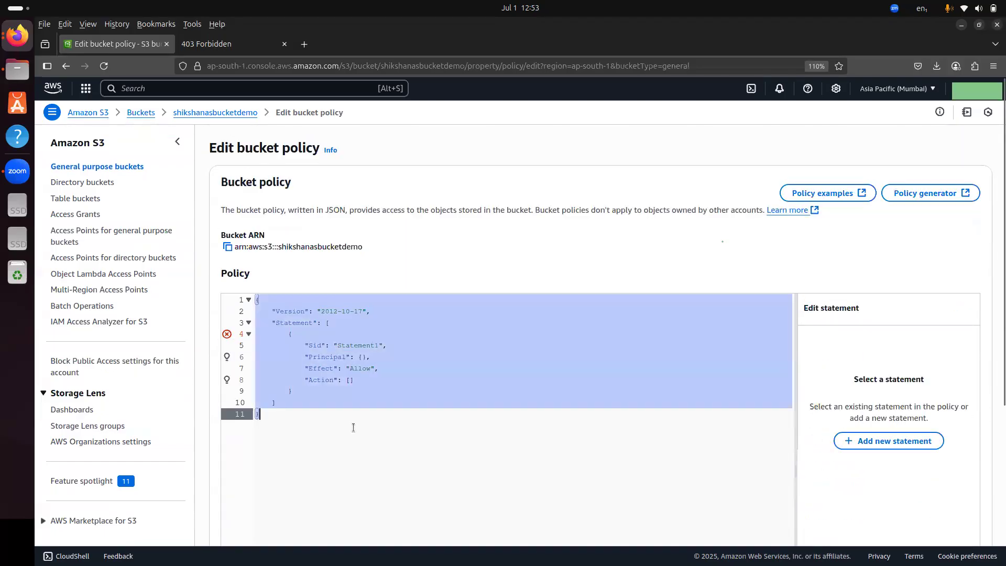
{"action": "key", "text": "BackSpace"}
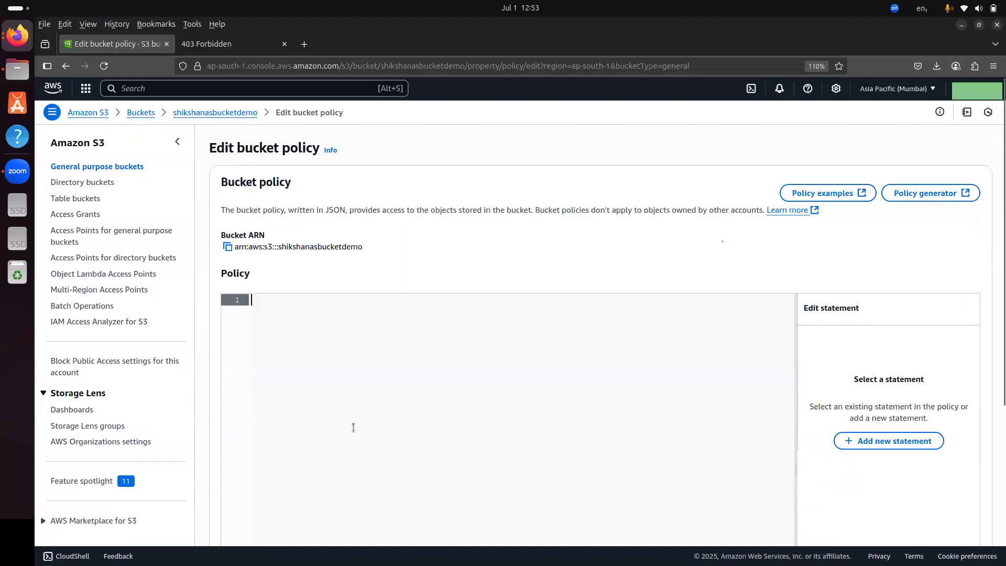
Step: Open the AWS Policy Generator from the bucket policy editor and select S3 Bucket Policy as the policy type
{"action": "left_click", "coordinate": [942, 192]}
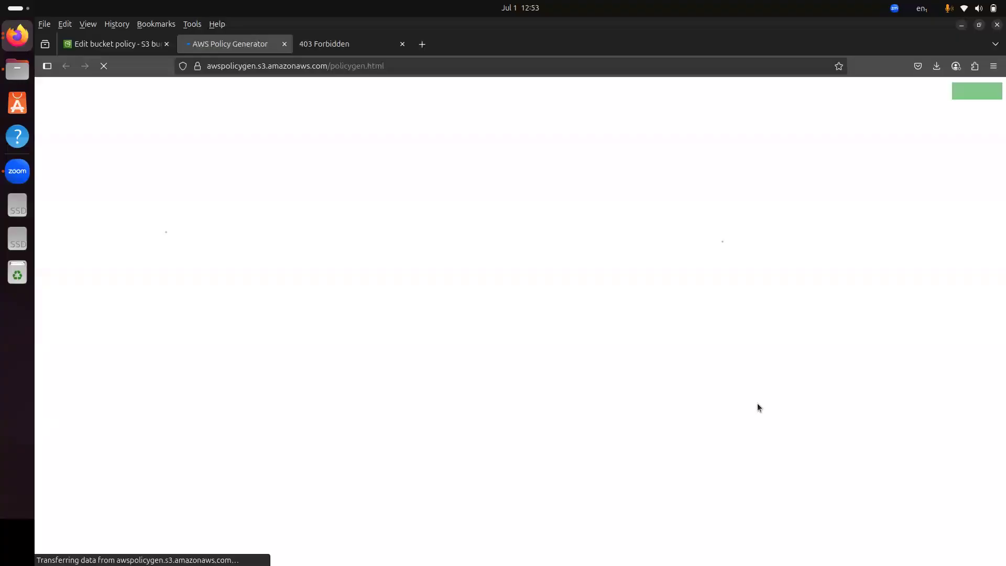
{"action": "left_click", "coordinate": [130, 45]}
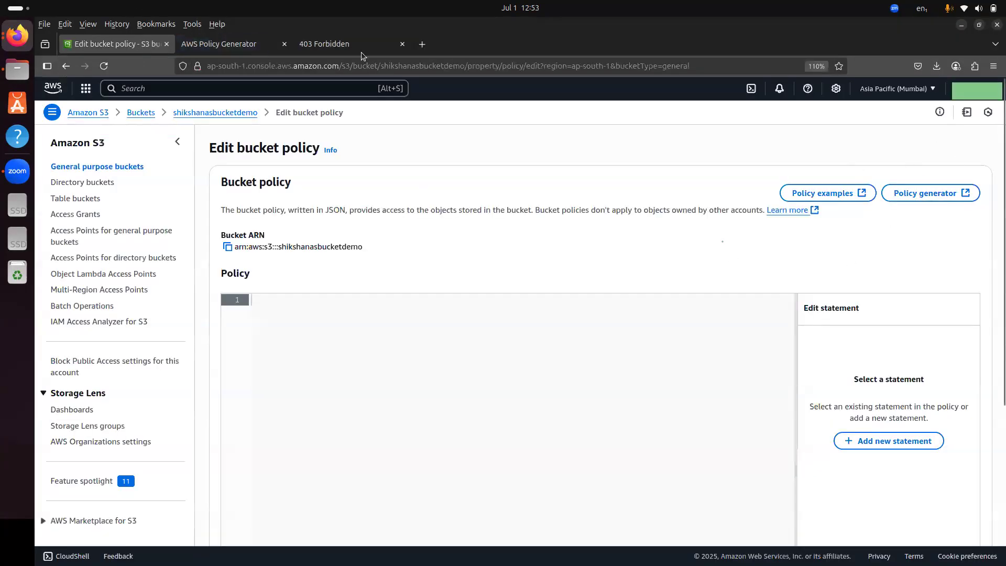
{"action": "left_click", "coordinate": [216, 44]}
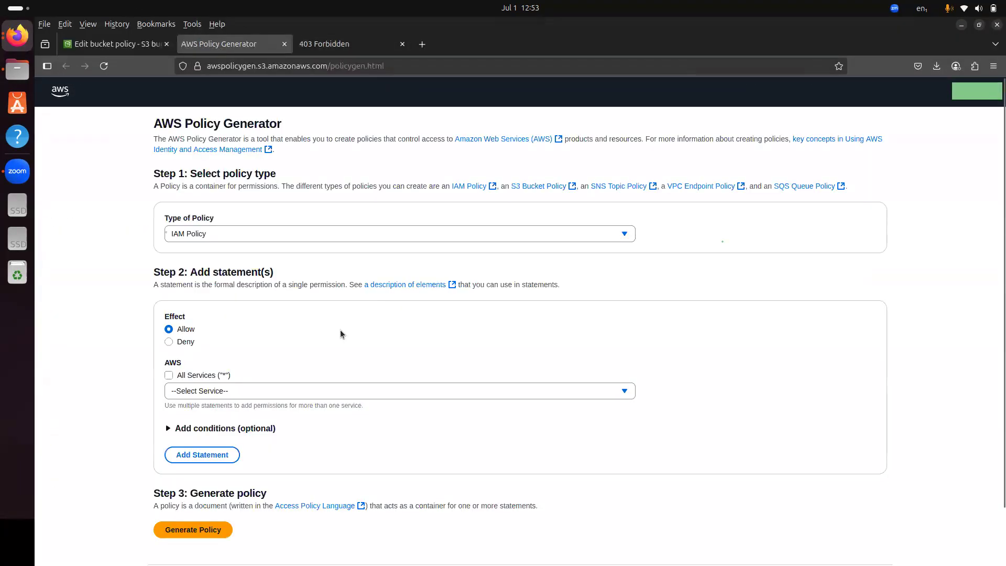
{"action": "left_click_drag", "start_coordinate": [157, 124], "coordinate": [353, 128]}
{"action": "left_click", "coordinate": [339, 205]}
{"action": "left_click", "coordinate": [219, 234]}
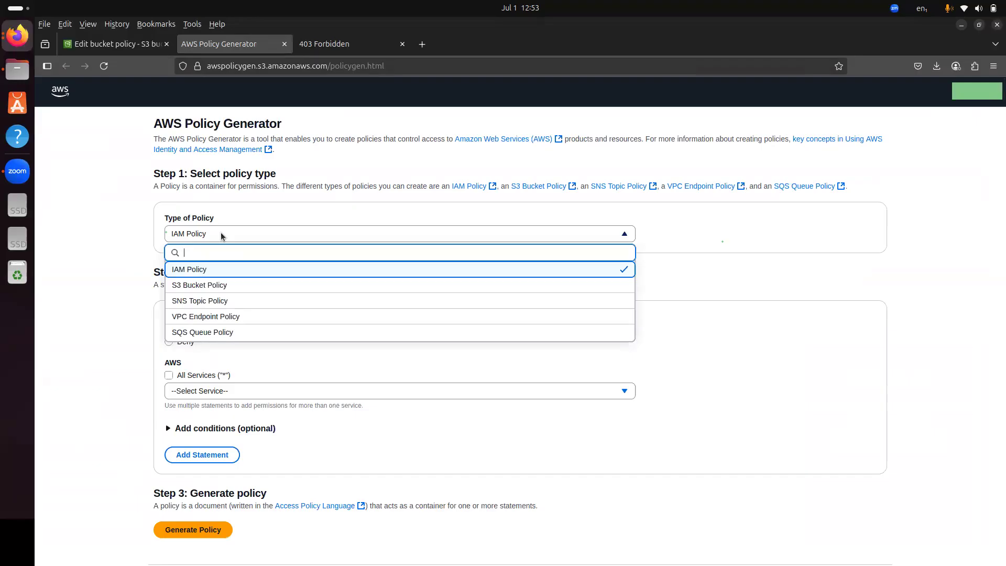
{"action": "left_click", "coordinate": [222, 286]}
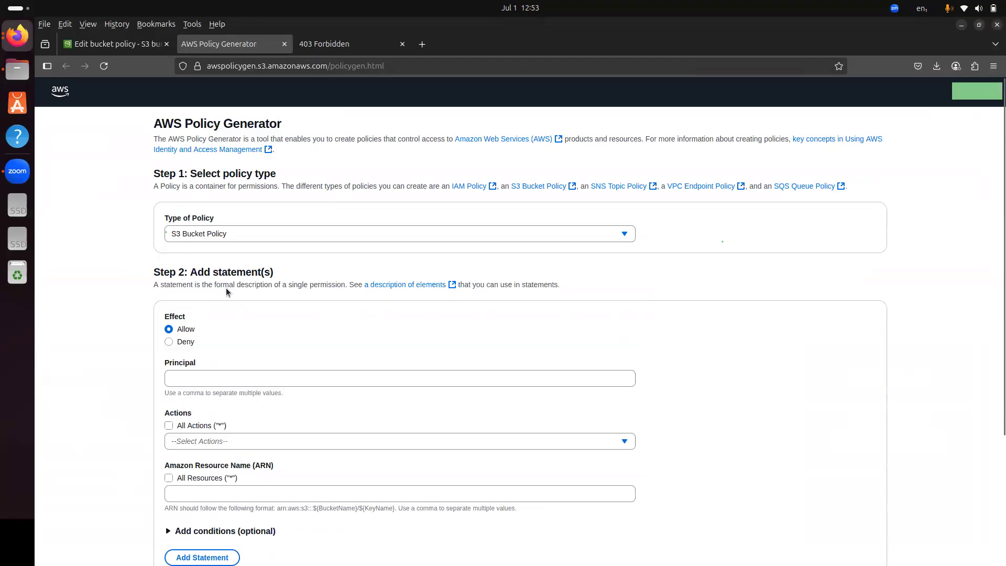
Step: Set the Principal of the Allow statement to * in the policy generator
{"action": "scroll", "coordinate": [226, 287], "scroll_direction": "down", "scroll_amount": 2}
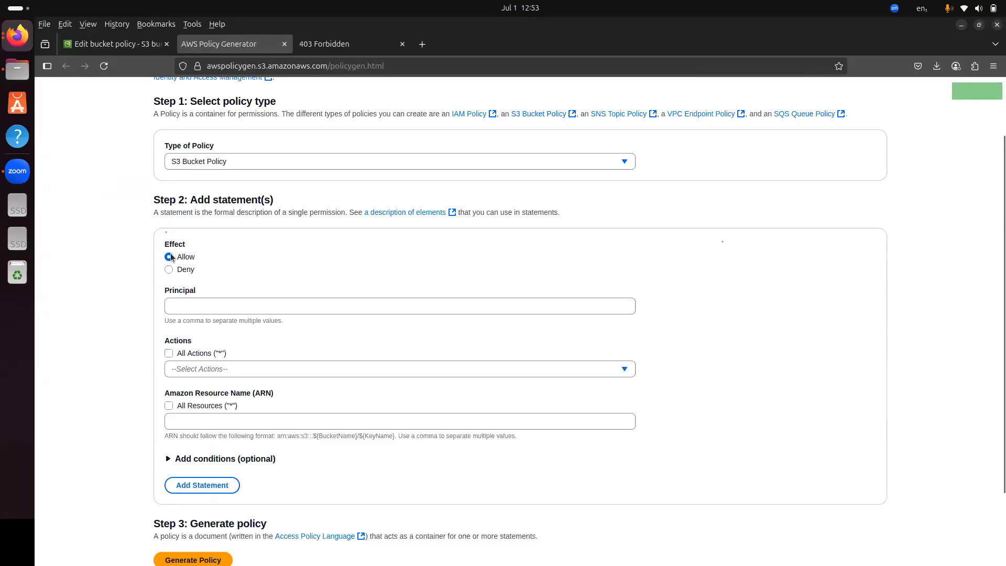
{"action": "left_click", "coordinate": [208, 306]}
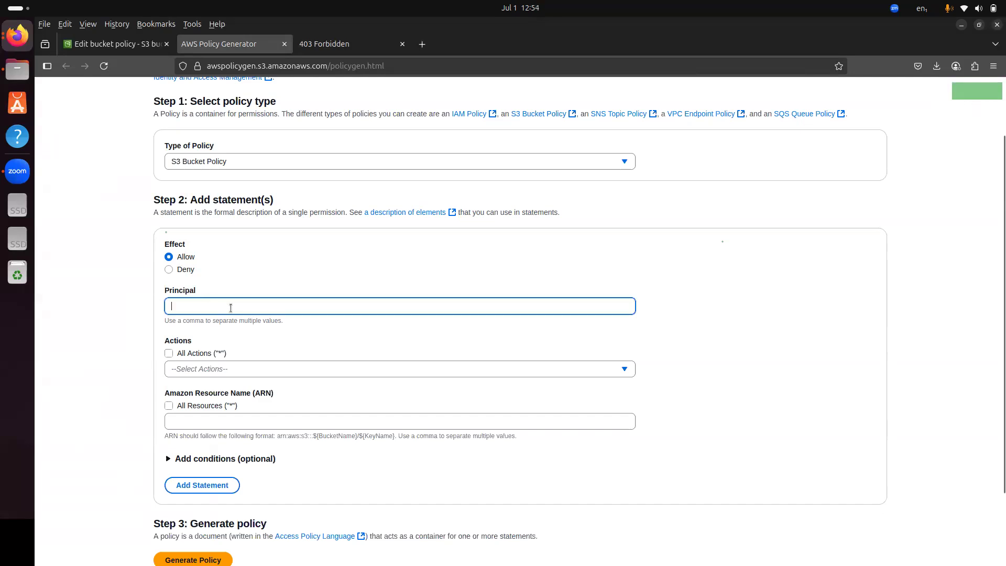
{"action": "left_click_drag", "start_coordinate": [165, 320], "coordinate": [263, 325]}
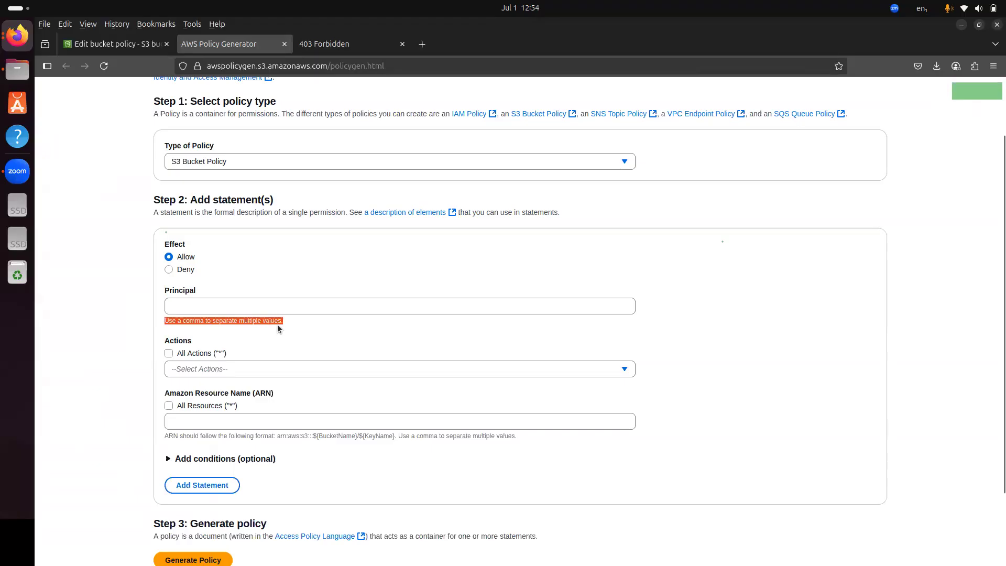
{"action": "left_click", "coordinate": [236, 308]}
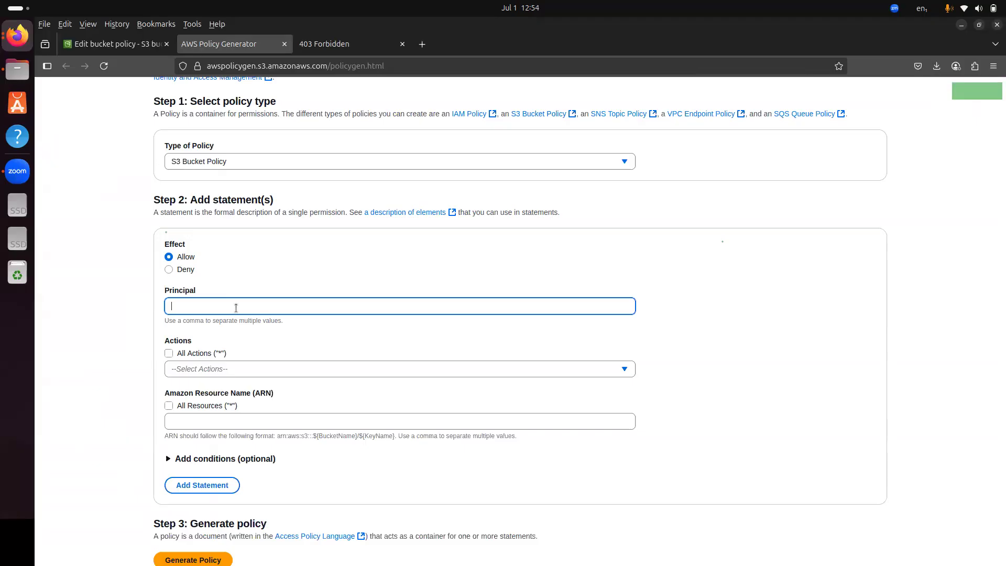
{"action": "type", "text": "*"}
Step: Find the GetObject action with the filter getObj and select it for the statement
{"action": "scroll", "coordinate": [240, 344], "scroll_direction": "down", "scroll_amount": 3}
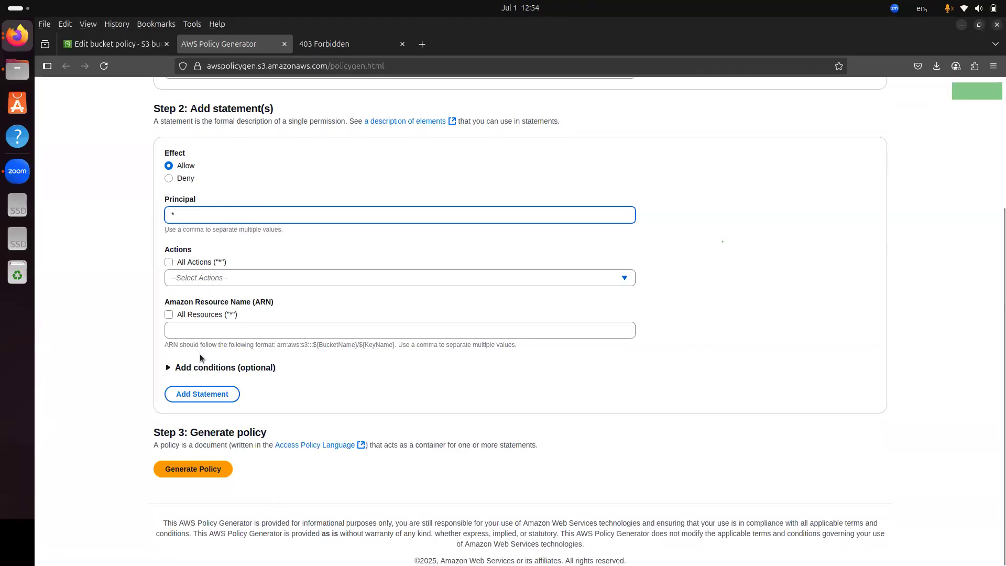
{"action": "left_click", "coordinate": [238, 276]}
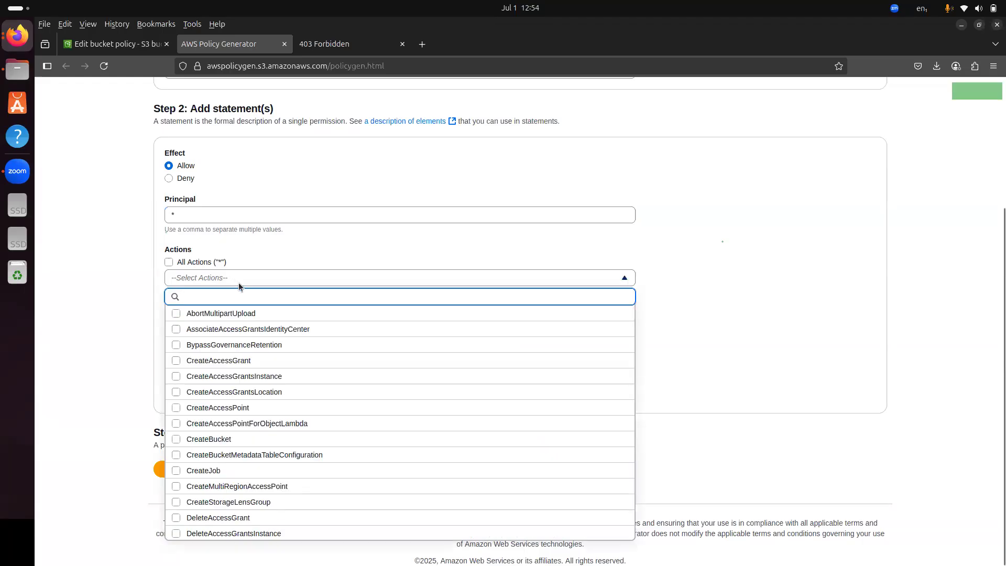
{"action": "type", "text": "get"}
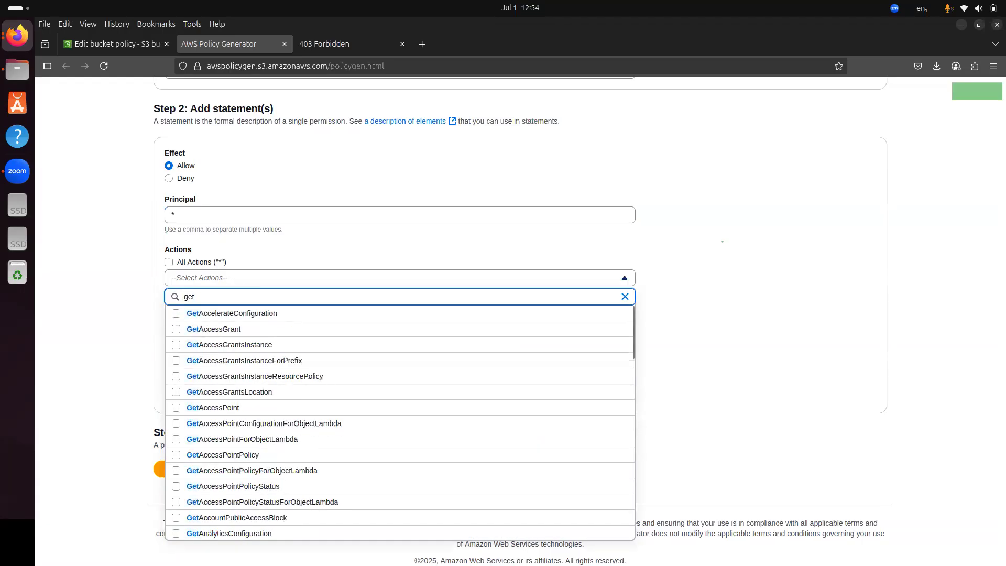
{"action": "type", "text": "Obj"}
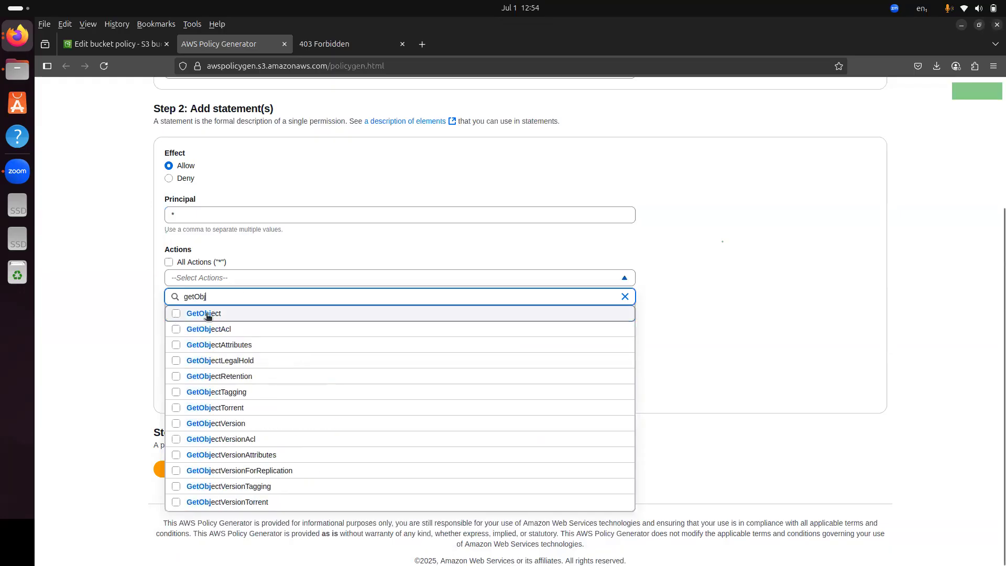
{"action": "left_click", "coordinate": [236, 314]}
{"action": "left_click", "coordinate": [683, 309]}
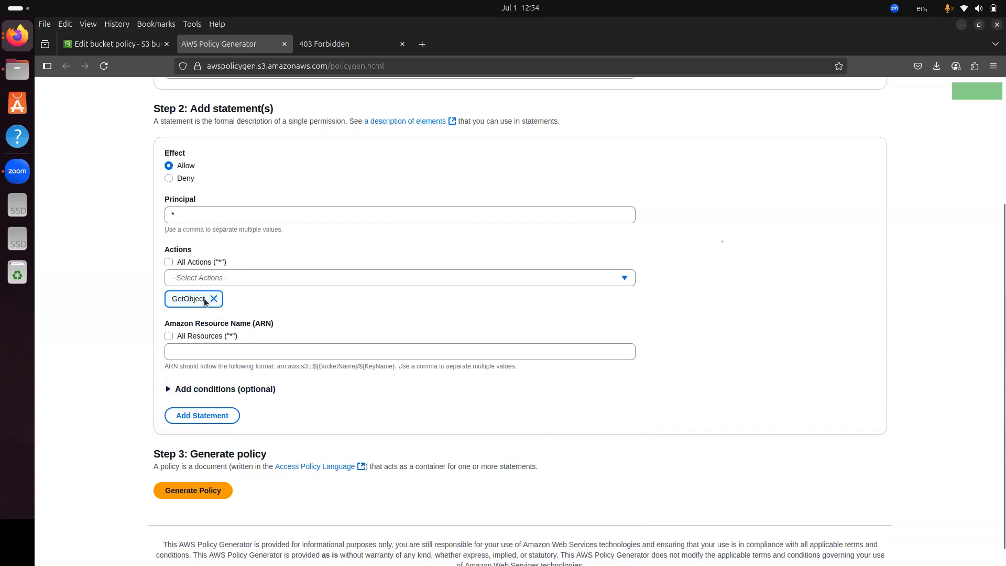
Step: Review the website endpoint address on the 403 Forbidden page and return to the policy generator
{"action": "left_click", "coordinate": [330, 46]}
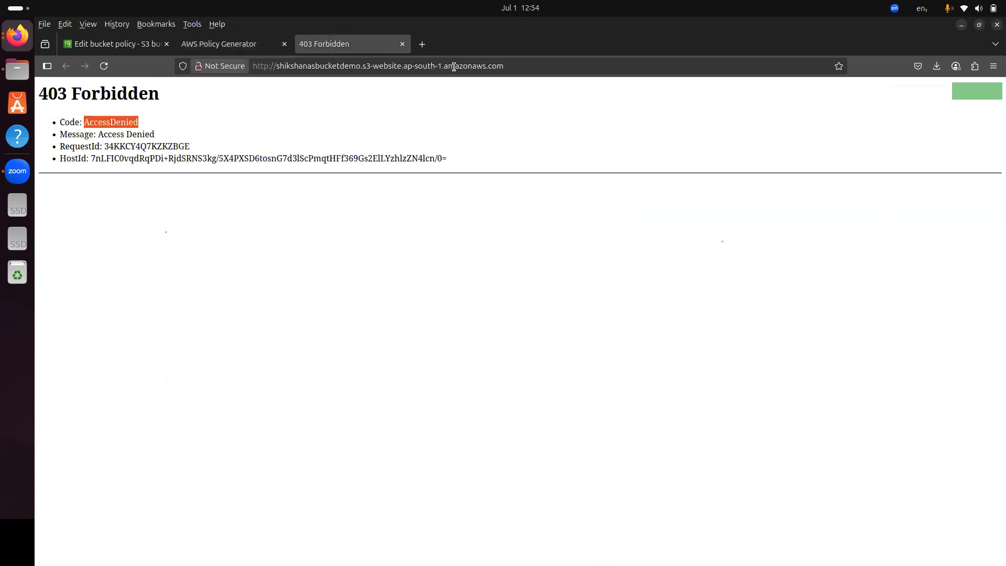
{"action": "left_click", "coordinate": [542, 67]}
{"action": "key", "text": "ctrl+a"}
{"action": "left_click", "coordinate": [210, 43]}
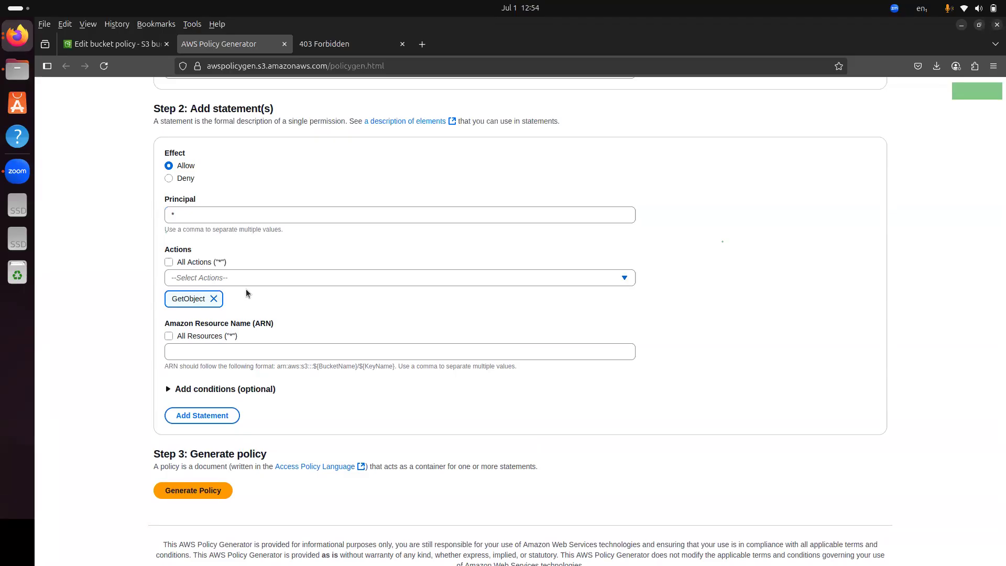
{"action": "left_click", "coordinate": [344, 45]}
{"action": "left_click", "coordinate": [249, 44]}
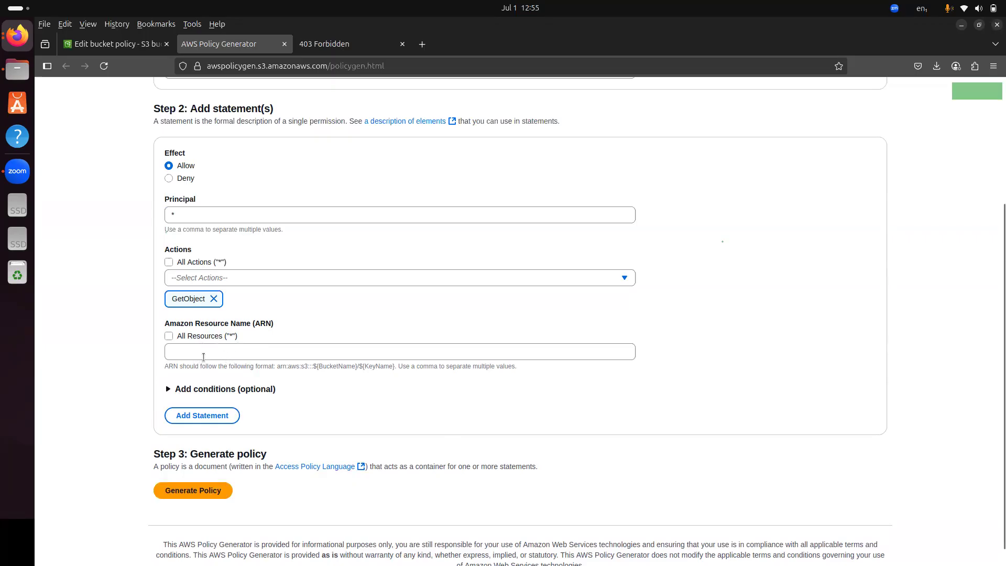
Step: Copy the bucket ARN from the bucket policy editor and paste it into the generator's Amazon Resource Name field
{"action": "left_click", "coordinate": [131, 44]}
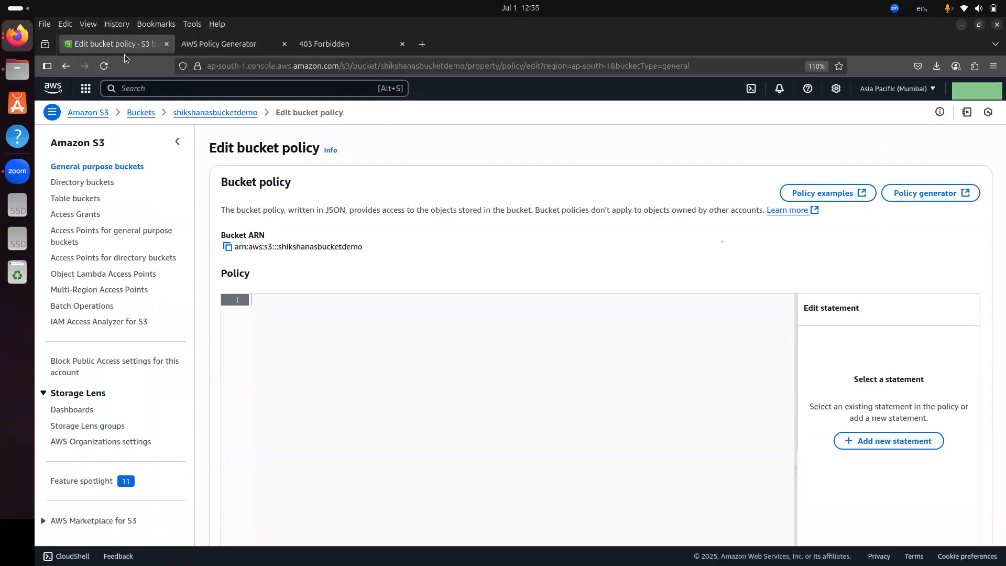
{"action": "left_click_drag", "start_coordinate": [234, 249], "coordinate": [373, 254]}
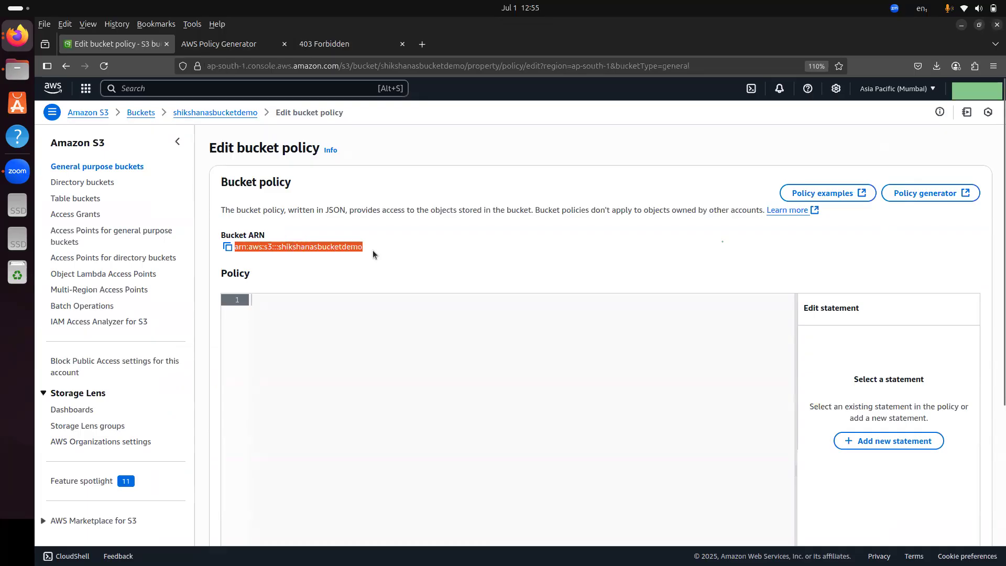
{"action": "left_click", "coordinate": [227, 247]}
{"action": "left_click", "coordinate": [225, 47]}
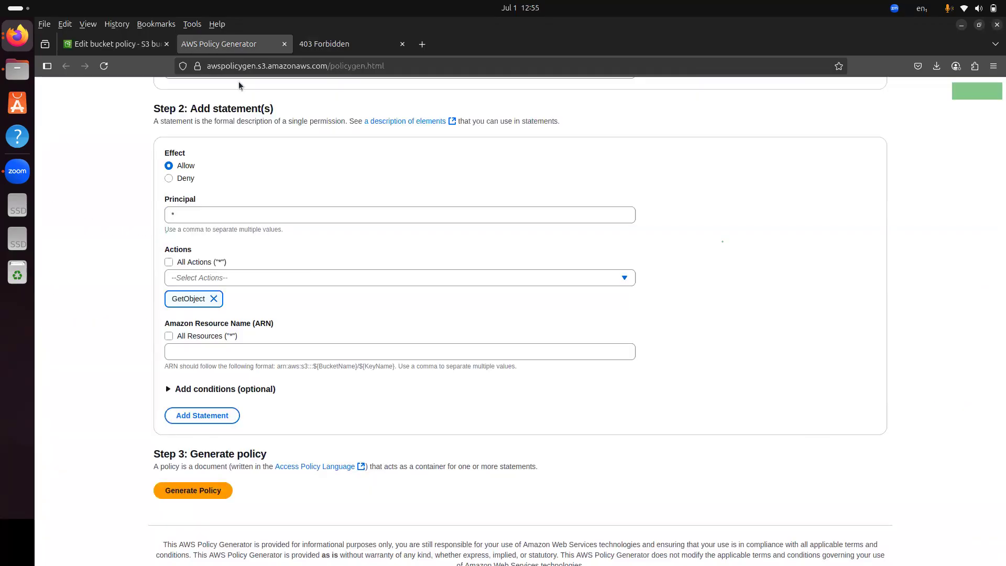
{"action": "left_click", "coordinate": [217, 351]}
{"action": "key", "text": "ctrl+v"}
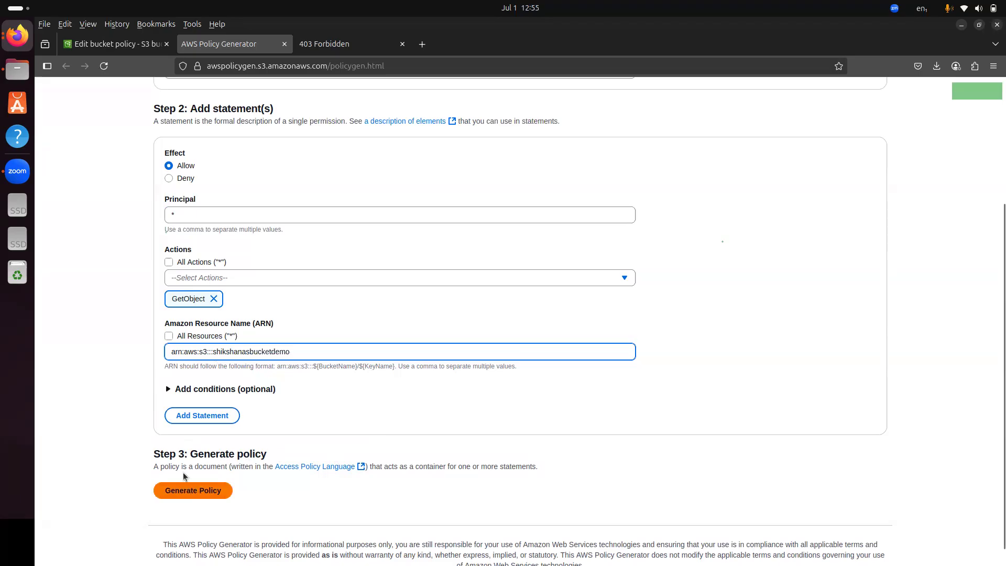
Step: Try to generate the policy without adding the filled-in statement
{"action": "left_click", "coordinate": [180, 394]}
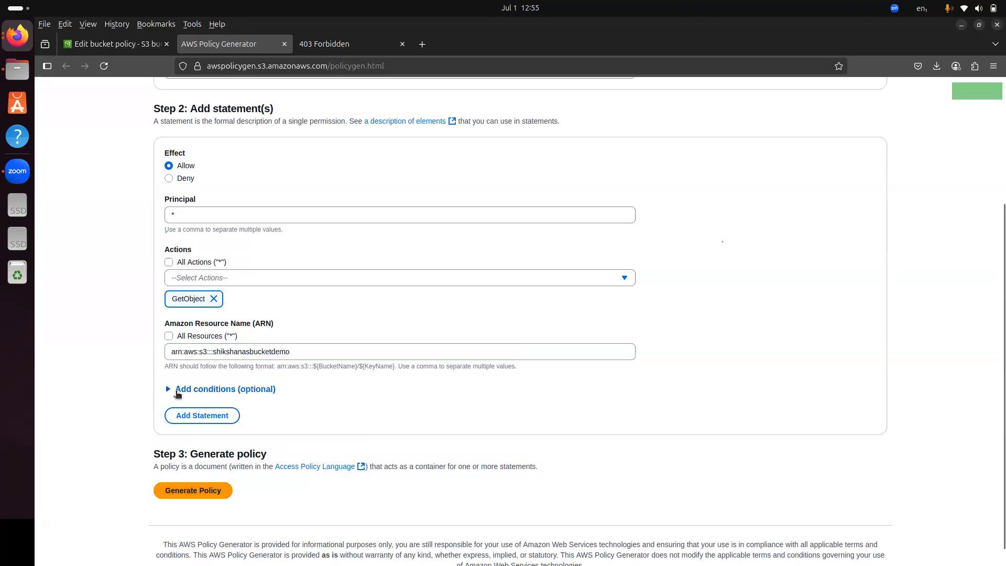
{"action": "left_click", "coordinate": [205, 390]}
{"action": "left_click", "coordinate": [203, 495]}
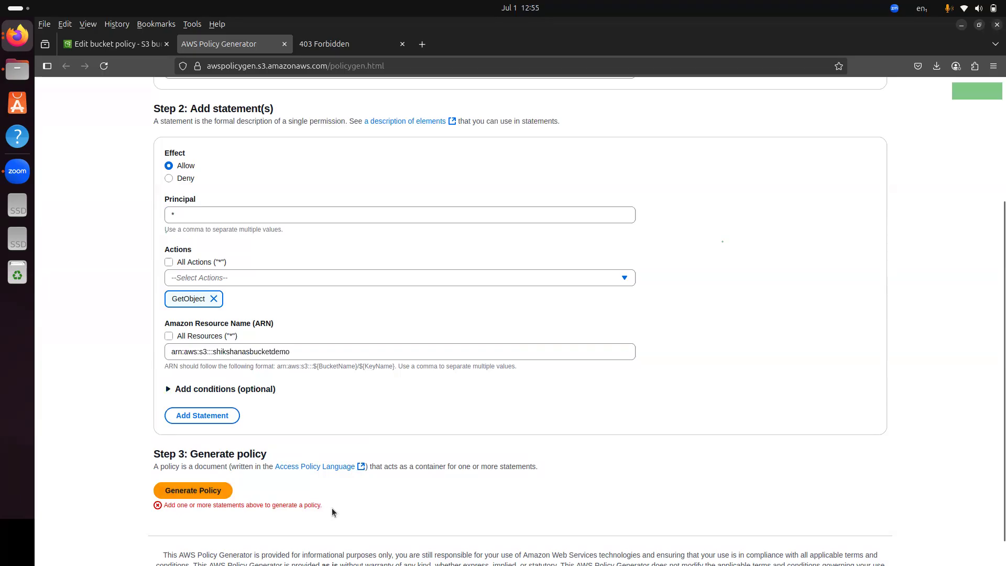
{"action": "left_click_drag", "start_coordinate": [326, 500], "coordinate": [161, 517]}
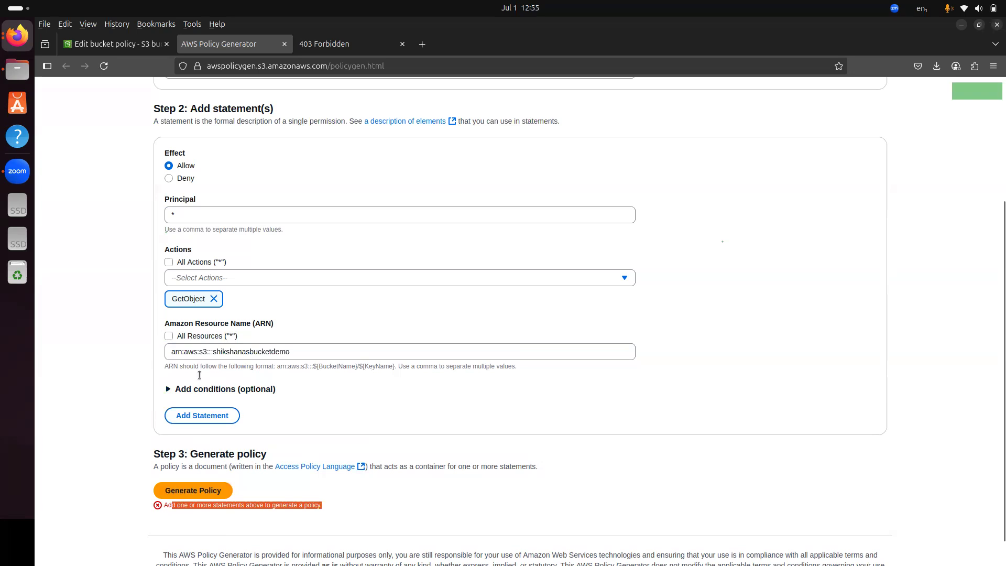
{"action": "left_click", "coordinate": [291, 414]}
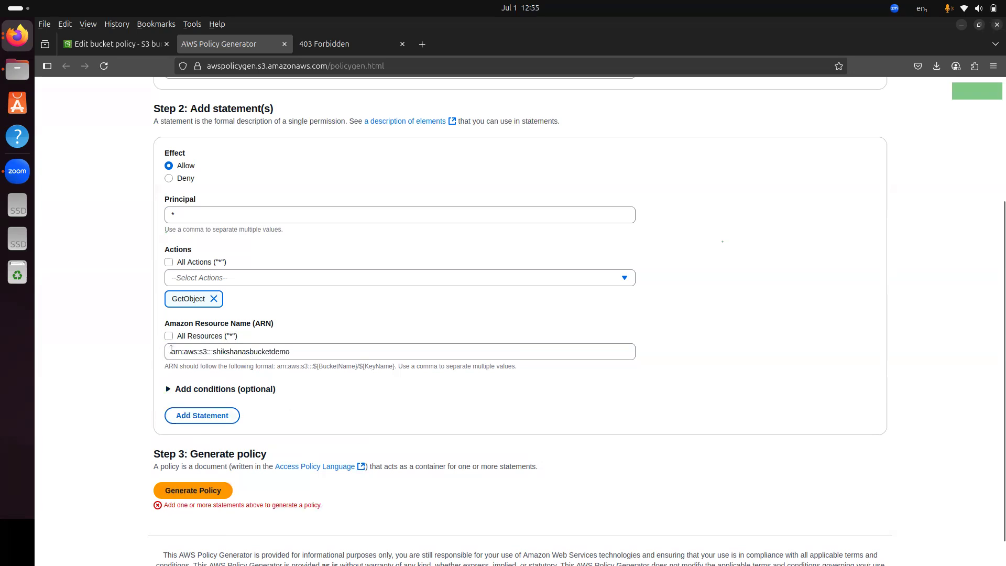
Step: Add the statement for shikshanasbucketdemo and generate the policy JSON document
{"action": "left_click", "coordinate": [210, 416]}
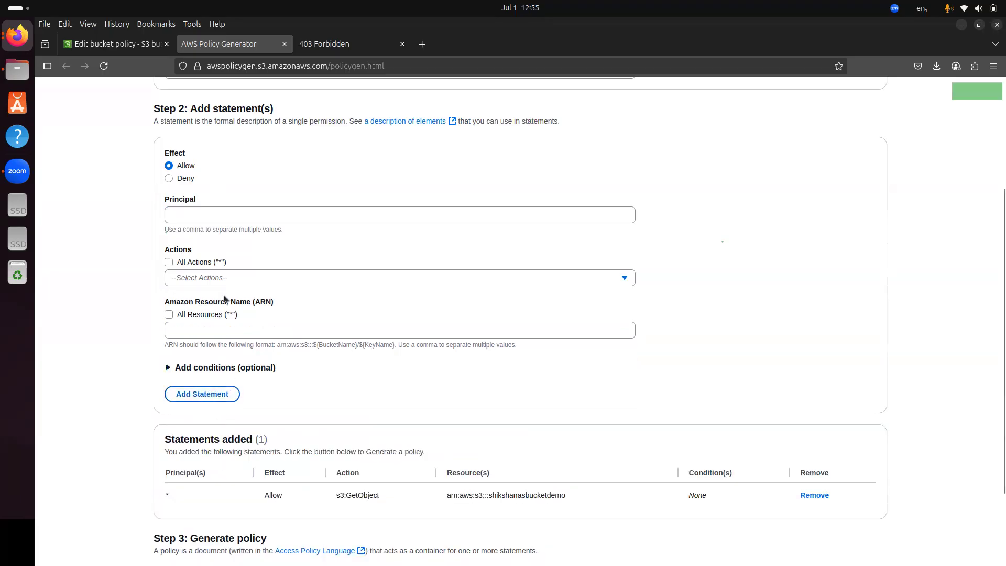
{"action": "scroll", "coordinate": [224, 294], "scroll_direction": "down", "scroll_amount": 3}
{"action": "left_click", "coordinate": [197, 471]}
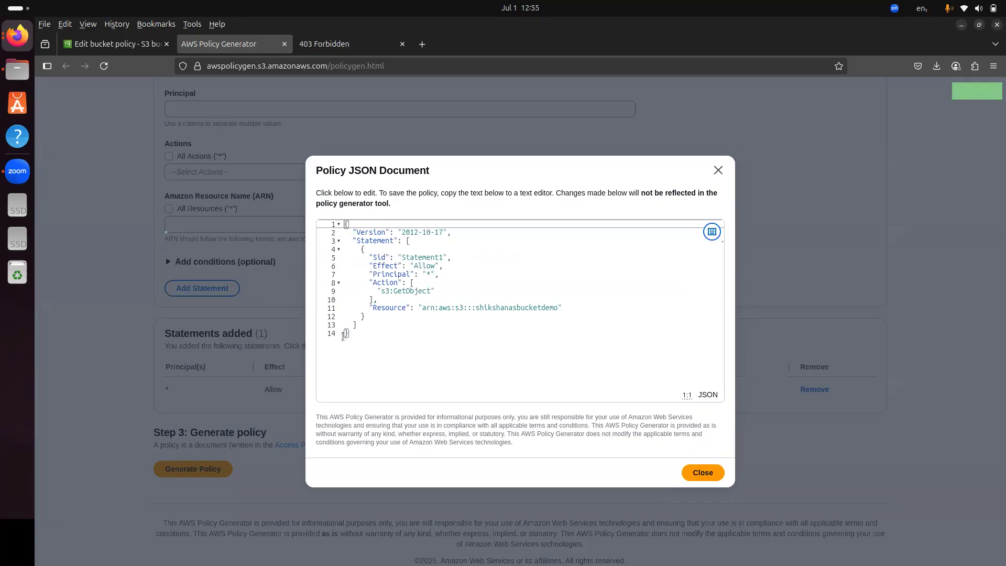
Step: Copy the whole generated policy JSON, close the document and paste it into the bucket policy editor
{"action": "left_click_drag", "start_coordinate": [354, 329], "coordinate": [328, 220]}
{"action": "key", "text": "ctrl+c"}
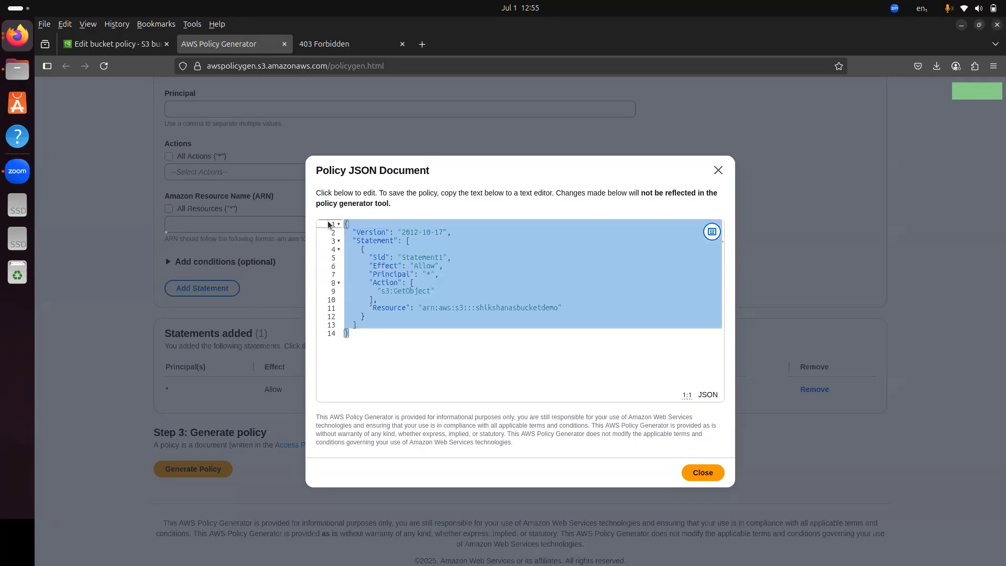
{"action": "left_click", "coordinate": [703, 472]}
{"action": "left_click", "coordinate": [113, 44]}
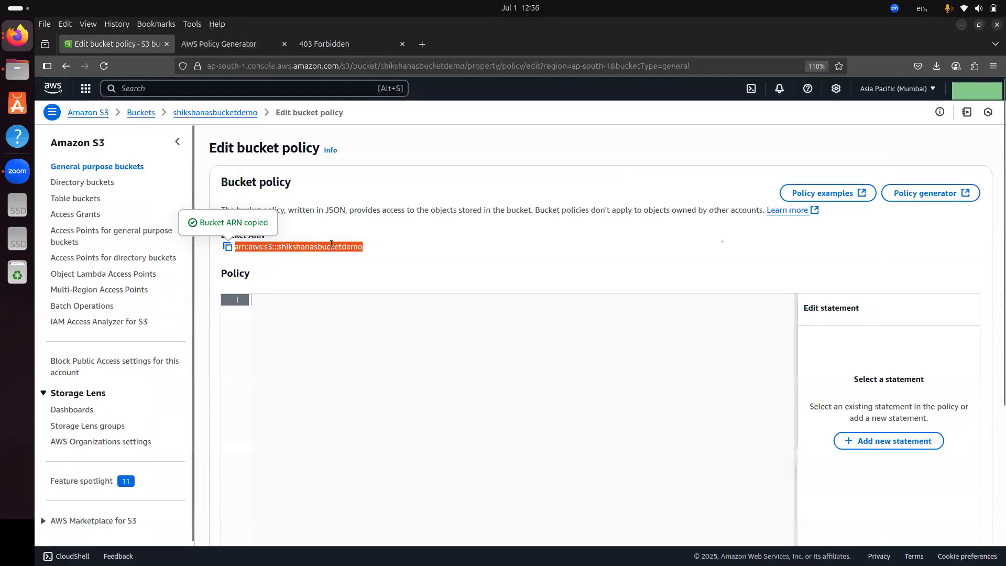
{"action": "left_click", "coordinate": [269, 329]}
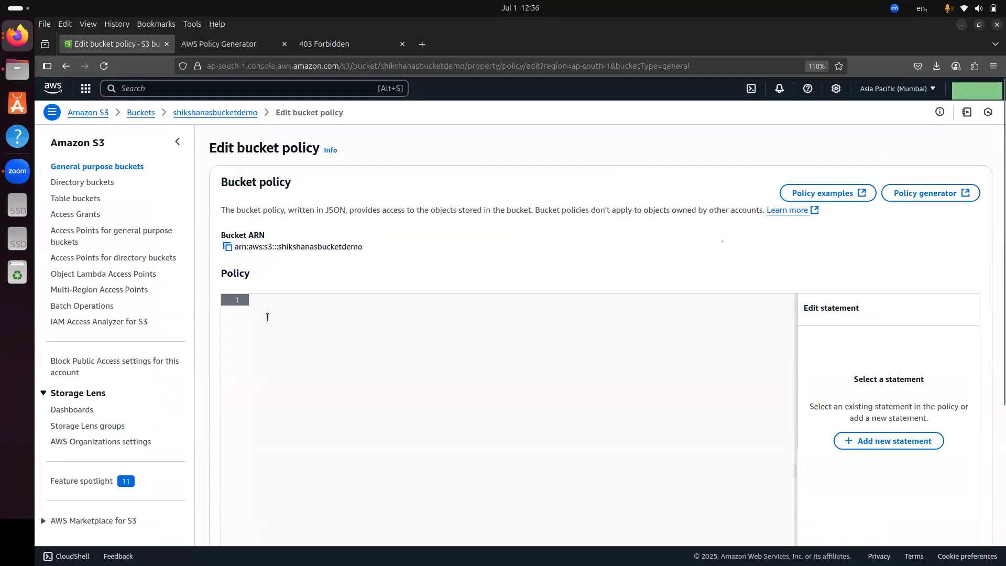
{"action": "key", "text": "ctrl+v"}
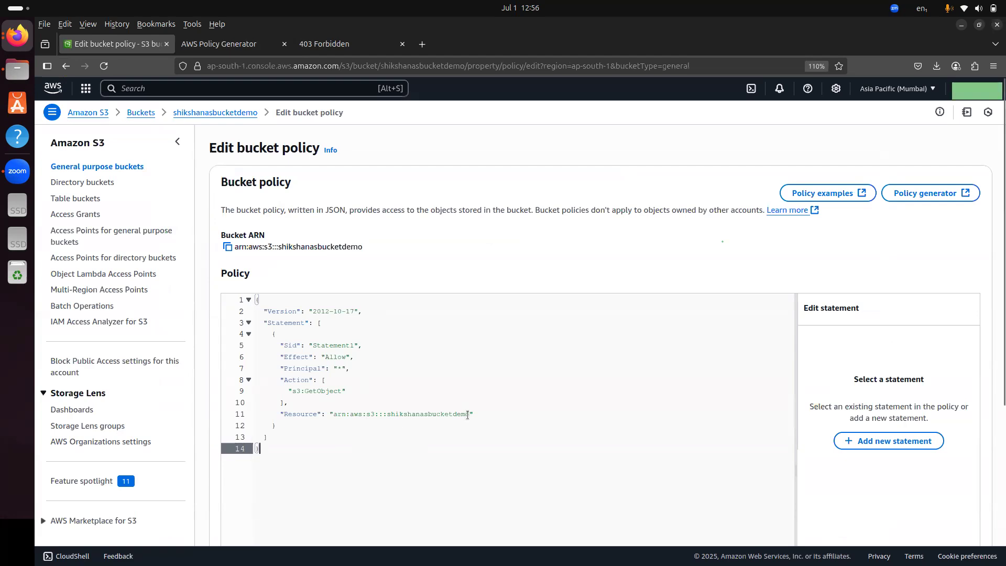
Step: Append /* to the bucket ARN in the policy's Resource line and save the bucket policy
{"action": "left_click_drag", "start_coordinate": [467, 414], "coordinate": [338, 417]}
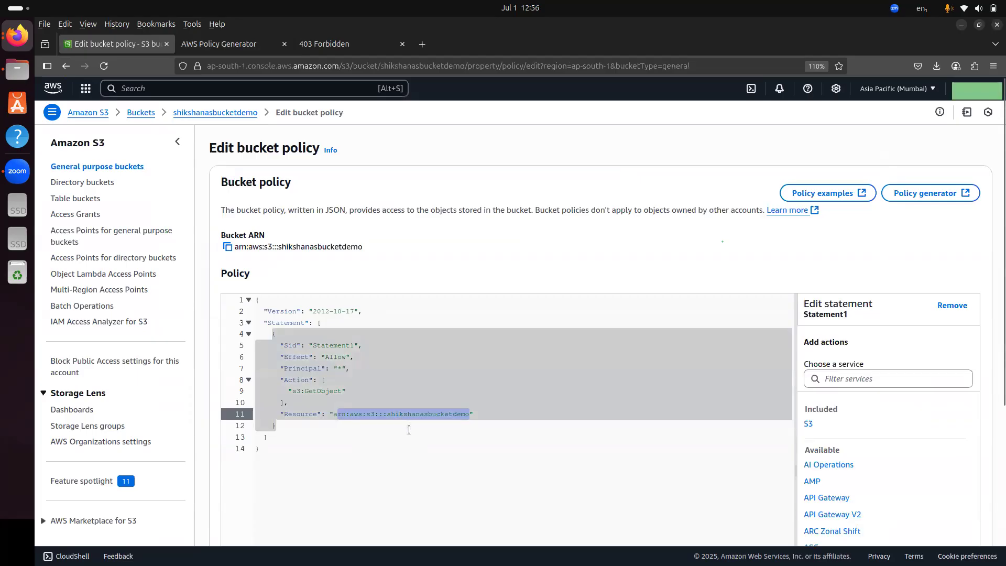
{"action": "left_click", "coordinate": [470, 416]}
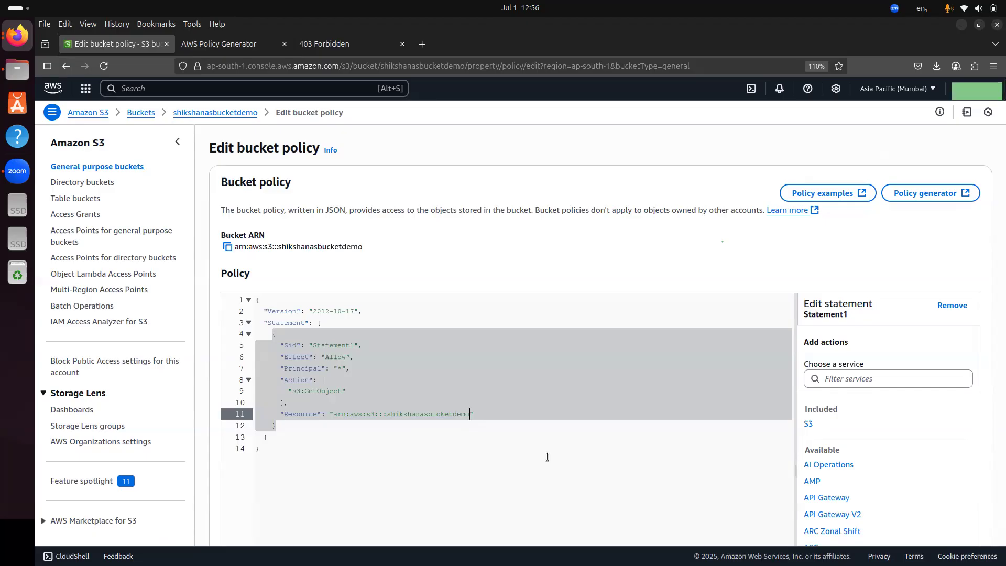
{"action": "type", "text": "/*"}
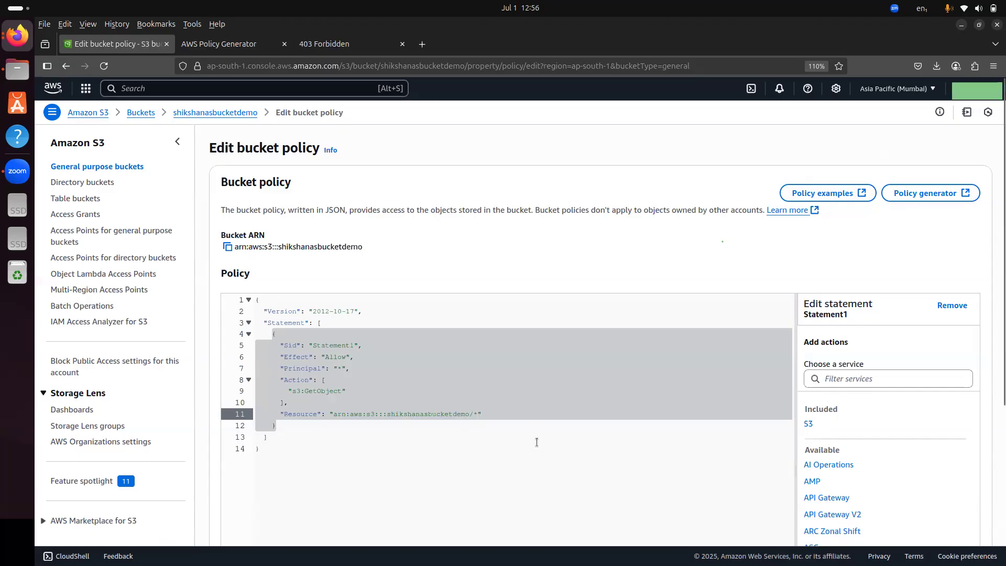
{"action": "left_click", "coordinate": [468, 380]}
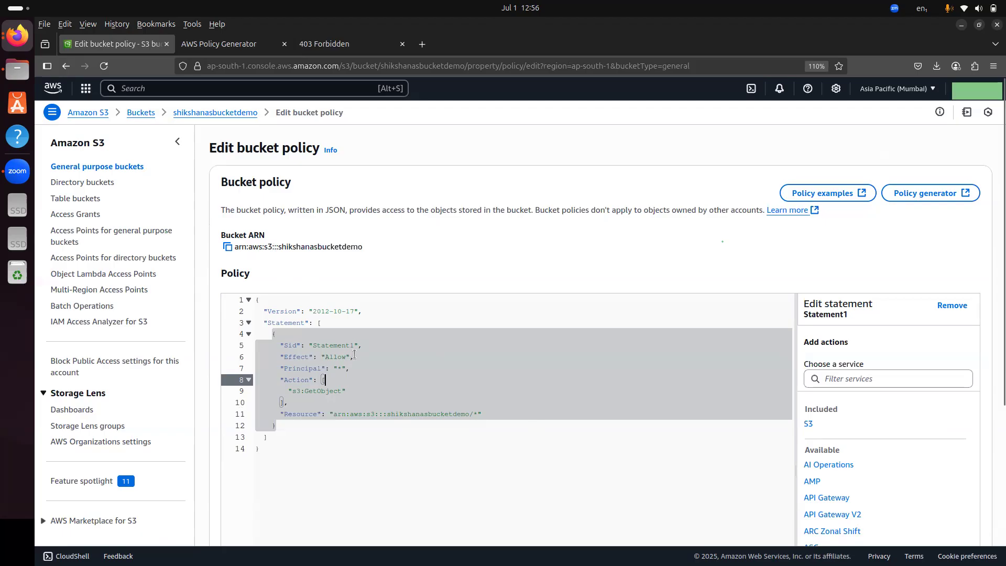
{"action": "scroll", "coordinate": [367, 364], "scroll_direction": "down", "scroll_amount": 5}
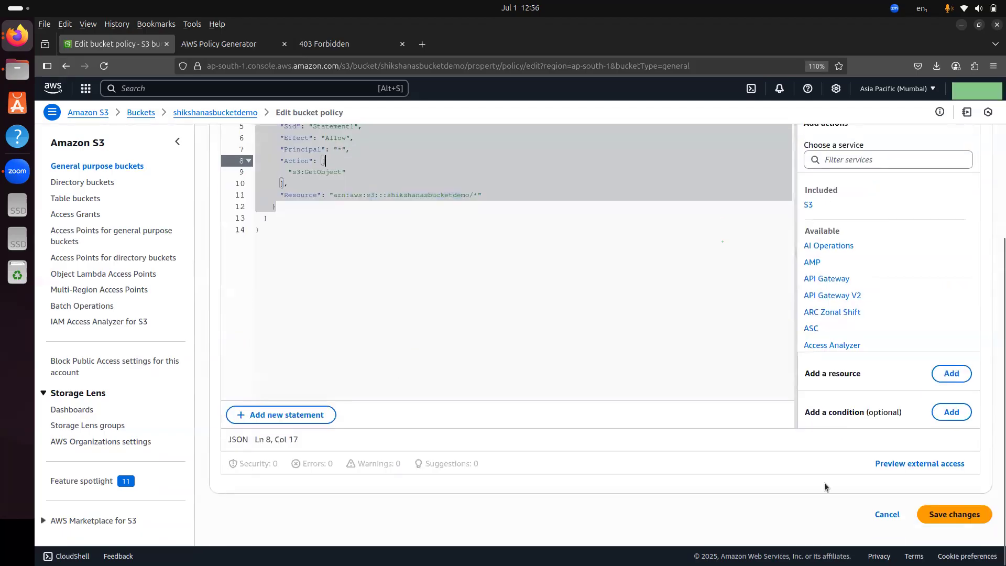
{"action": "left_click", "coordinate": [954, 514]}
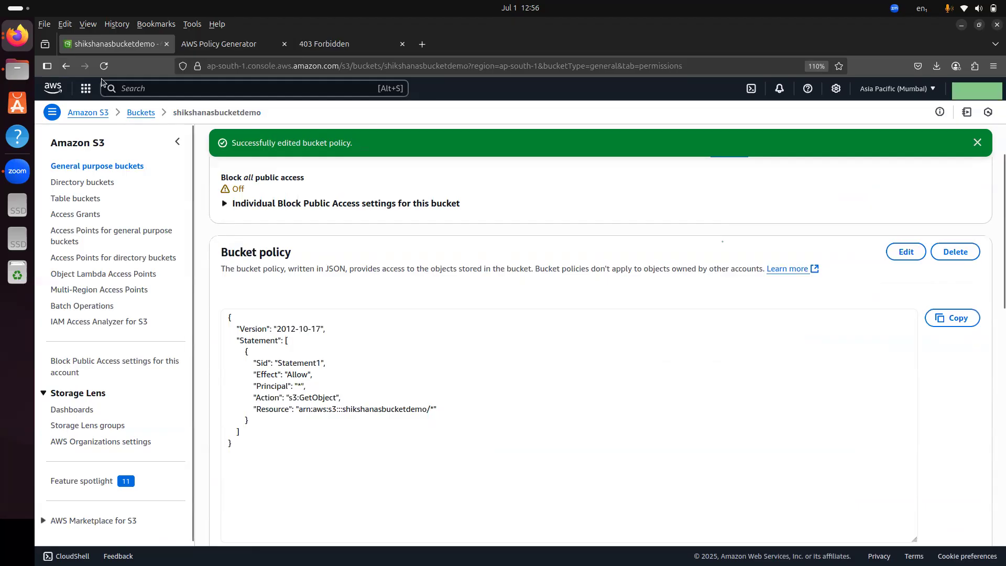
Step: Refresh the bucket's permissions page and reload the website endpoint to test public access
{"action": "key", "text": "F5"}
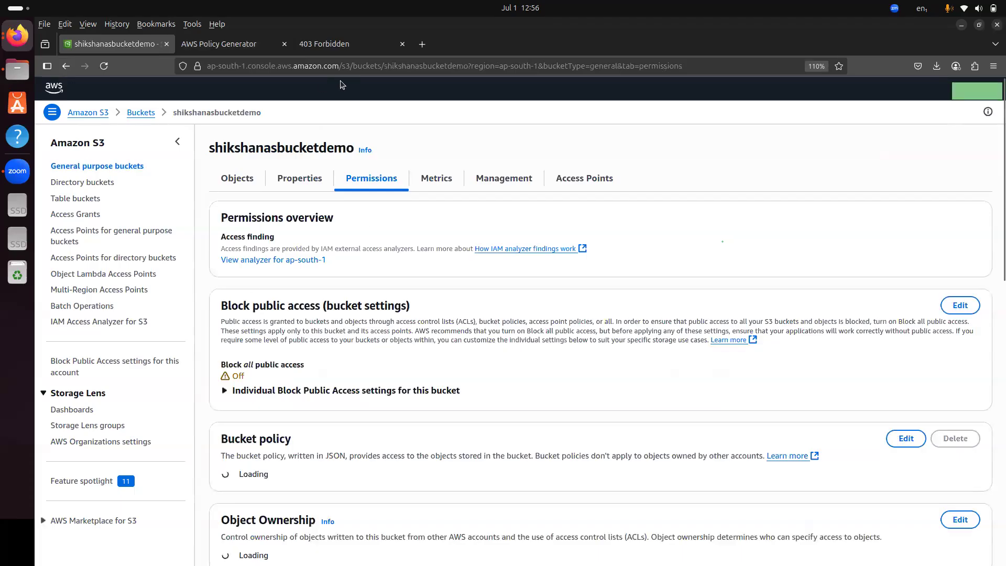
{"action": "left_click", "coordinate": [338, 44]}
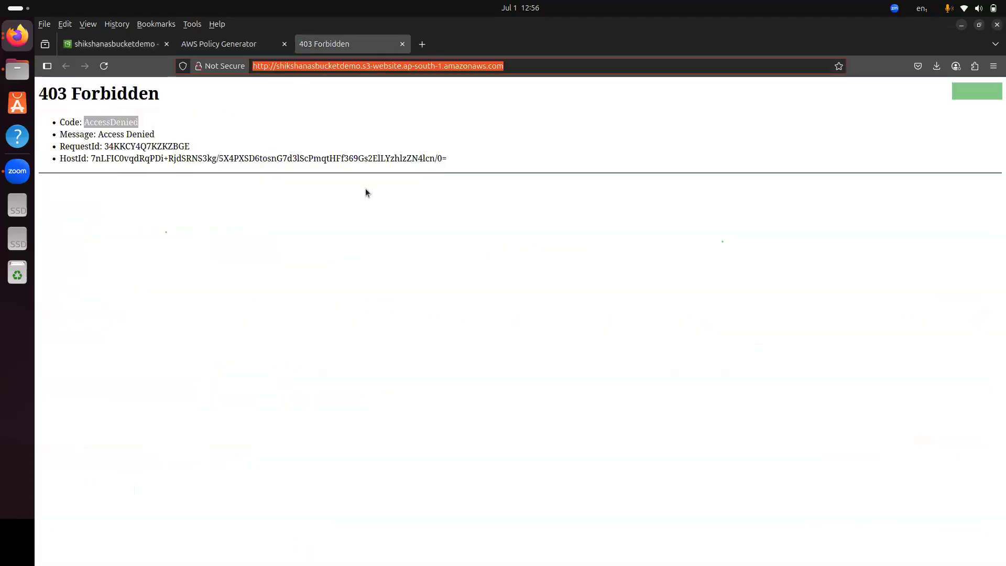
{"action": "left_click", "coordinate": [105, 65]}
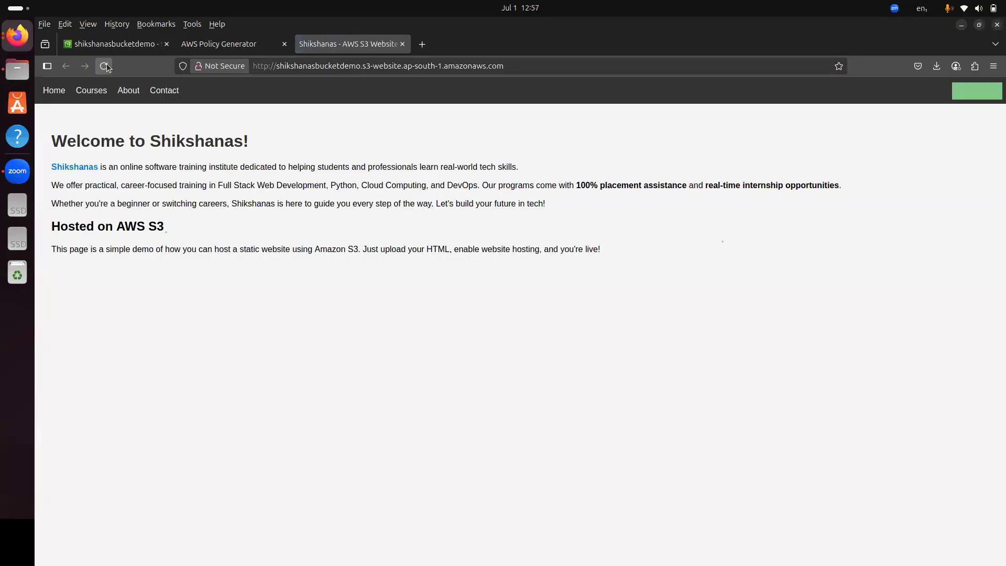
Step: Examine the text of the hosted website page and highlight its "Welcome to Shikshanas!" heading
{"action": "left_click_drag", "start_coordinate": [668, 273], "coordinate": [298, 155]}
{"action": "left_click", "coordinate": [100, 134]}
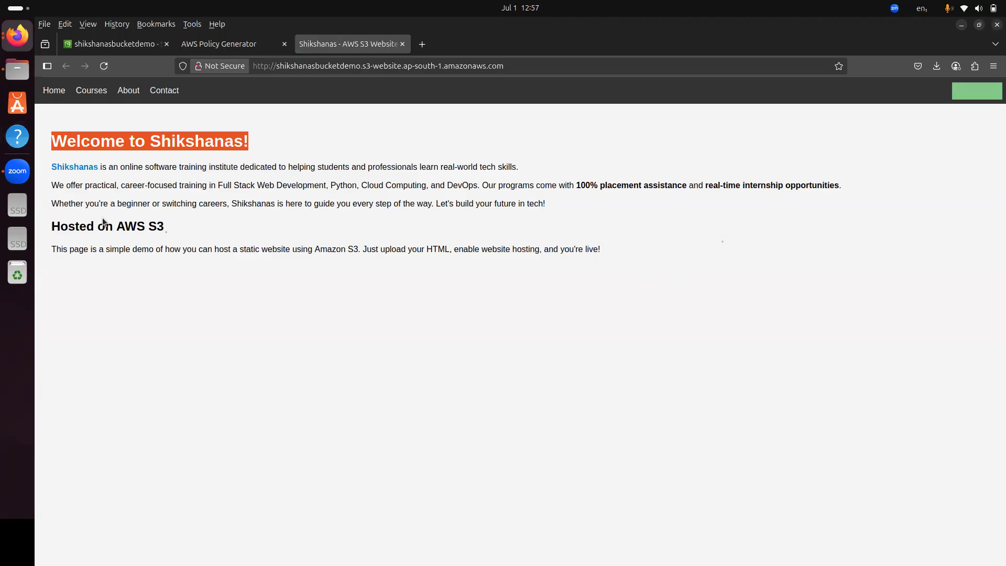
Step: Review the details of the index.html object in shikshanasbucketdemo and return to the hosted website page
{"action": "left_click", "coordinate": [123, 41]}
{"action": "left_click", "coordinate": [240, 183]}
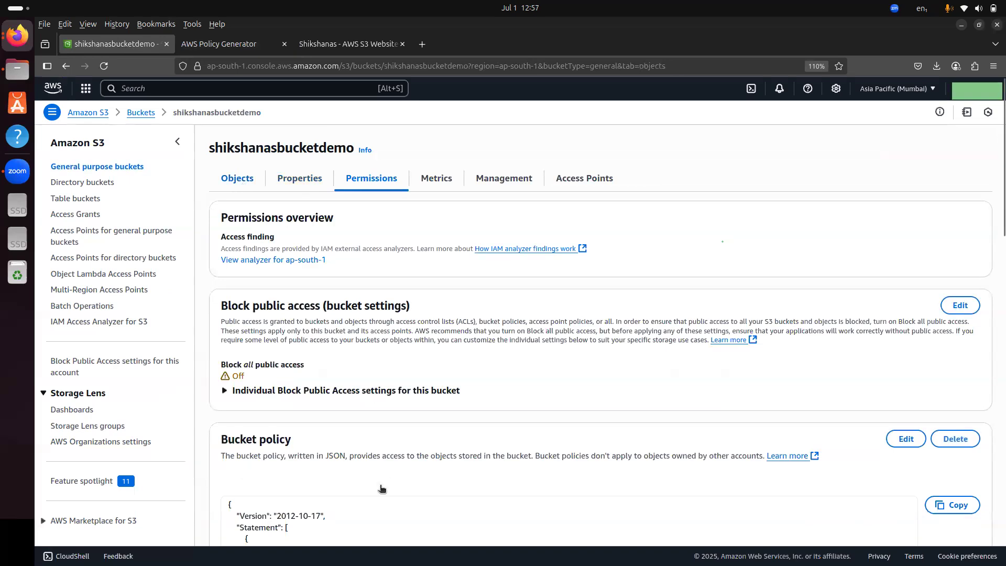
{"action": "left_click", "coordinate": [286, 305]}
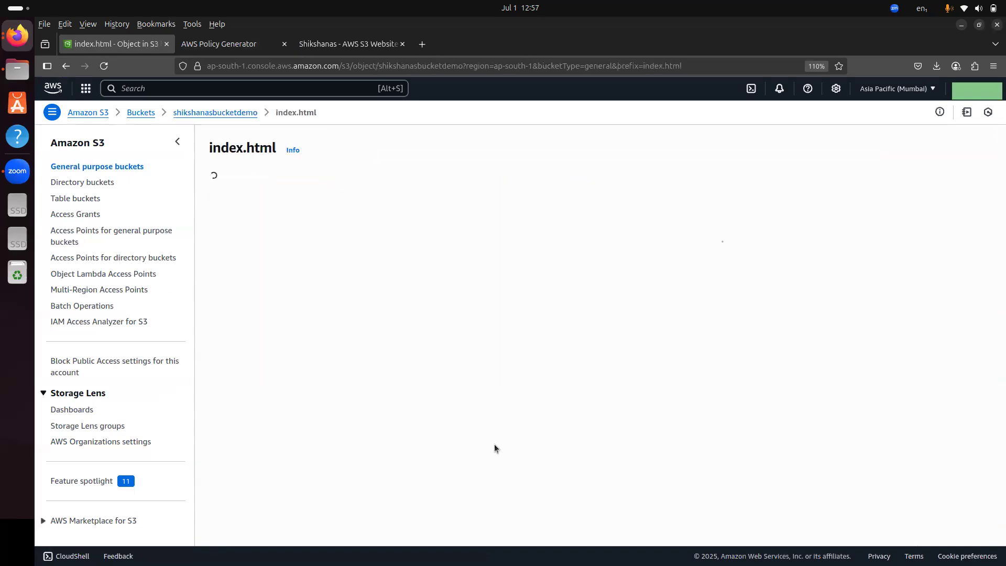
{"action": "scroll", "coordinate": [380, 321], "scroll_direction": "down", "scroll_amount": 5}
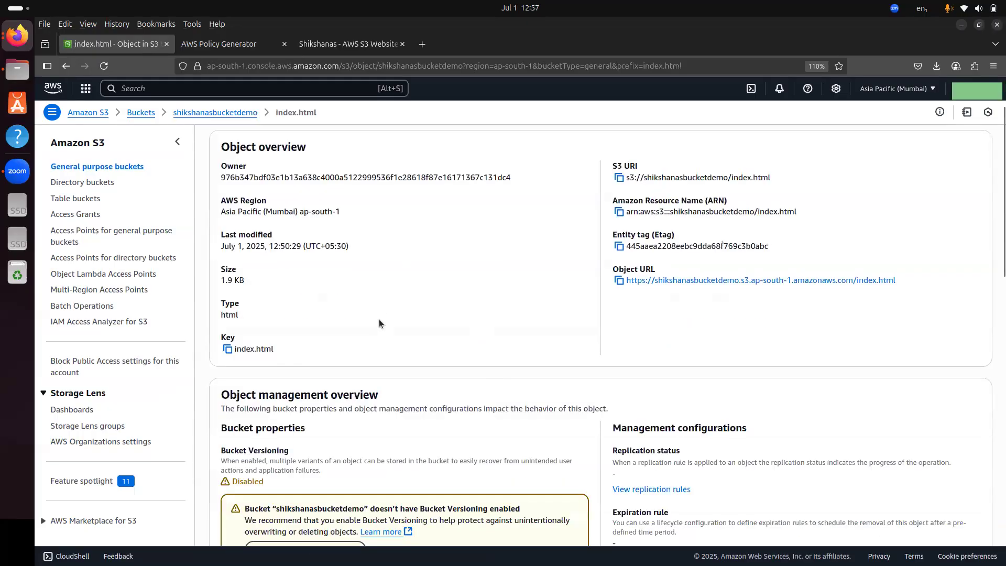
{"action": "scroll", "coordinate": [382, 327], "scroll_direction": "down", "scroll_amount": 4}
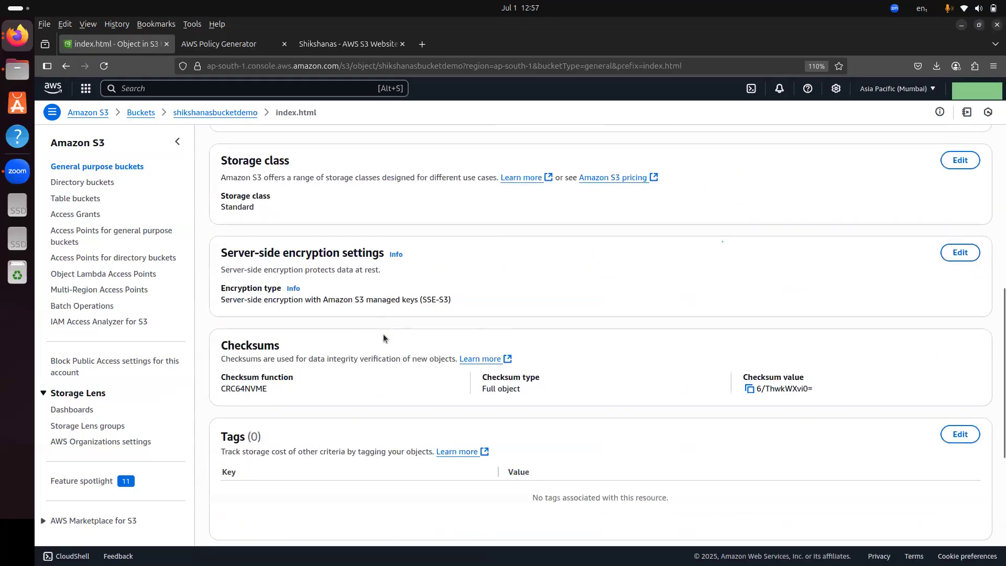
{"action": "scroll", "coordinate": [382, 337], "scroll_direction": "down", "scroll_amount": 5}
{"action": "left_click", "coordinate": [361, 44]}
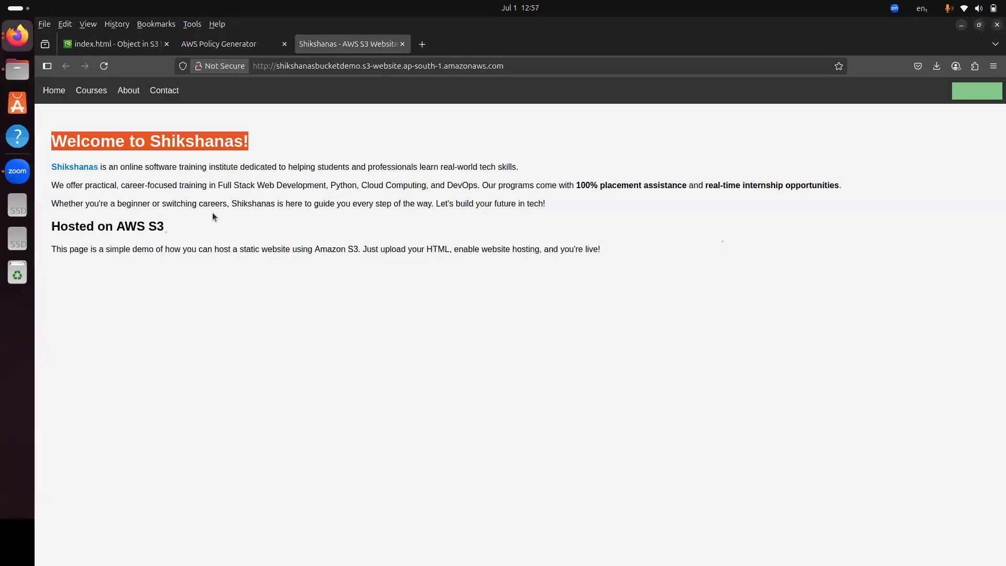